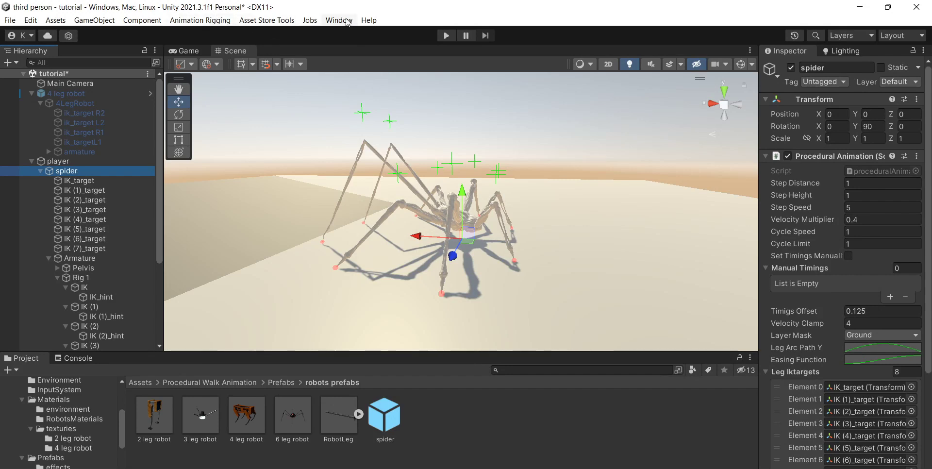
Open the Package Manager
{"action": "left_click", "coordinate": [348, 22]}
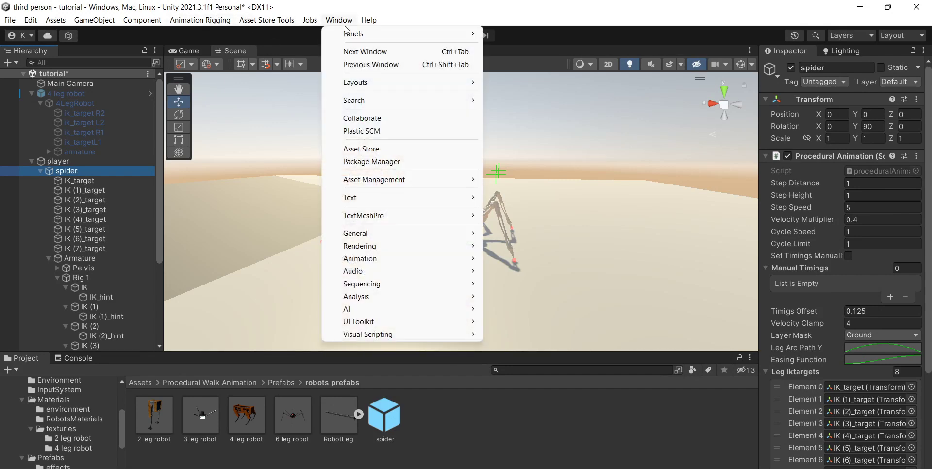
{"action": "left_click", "coordinate": [375, 163]}
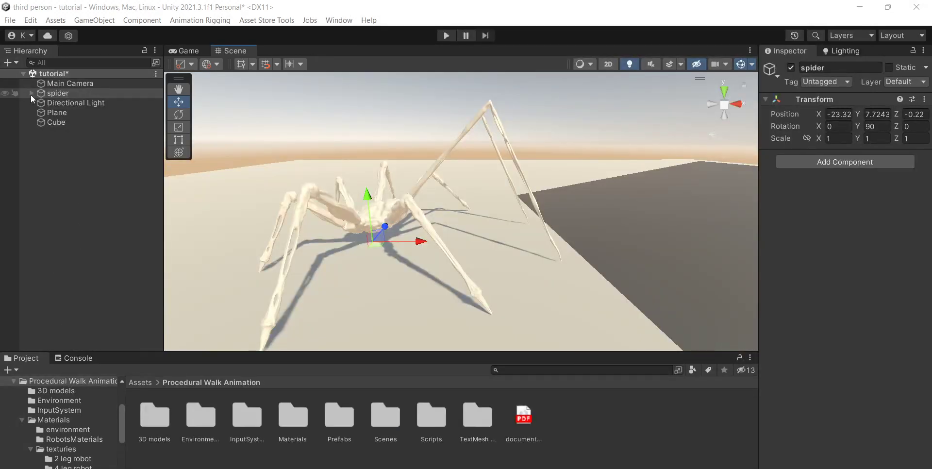
Run the Animation Rigging Rig Setup on the spider's Armature object
{"action": "left_click", "coordinate": [31, 93]}
{"action": "scroll", "coordinate": [426, 217], "scroll_direction": "down", "scroll_amount": 2}
{"action": "mouse_move", "coordinate": [426, 216]}
{"action": "left_mouse_down", "text": "alt"}
{"action": "mouse_move", "coordinate": [421, 206]}
{"action": "mouse_move", "coordinate": [429, 206]}
{"action": "left_mouse_up", "text": "alt"}
{"action": "left_click", "coordinate": [39, 93]}
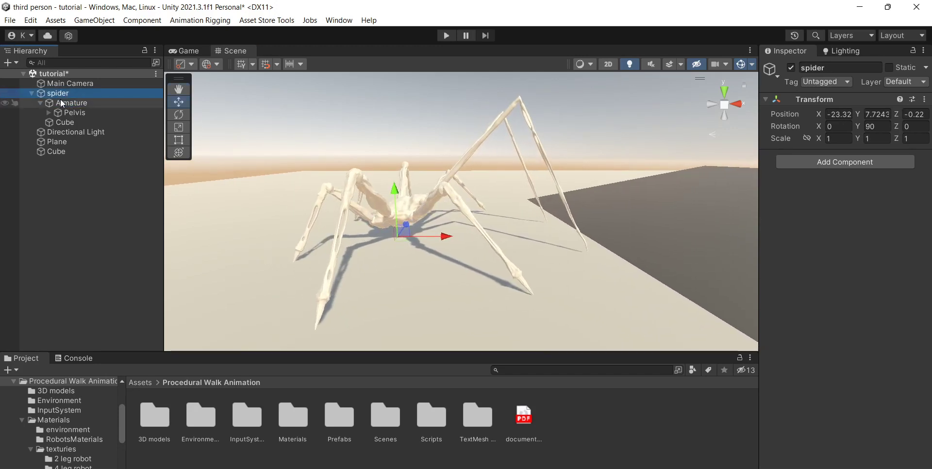
{"action": "left_click", "coordinate": [63, 104]}
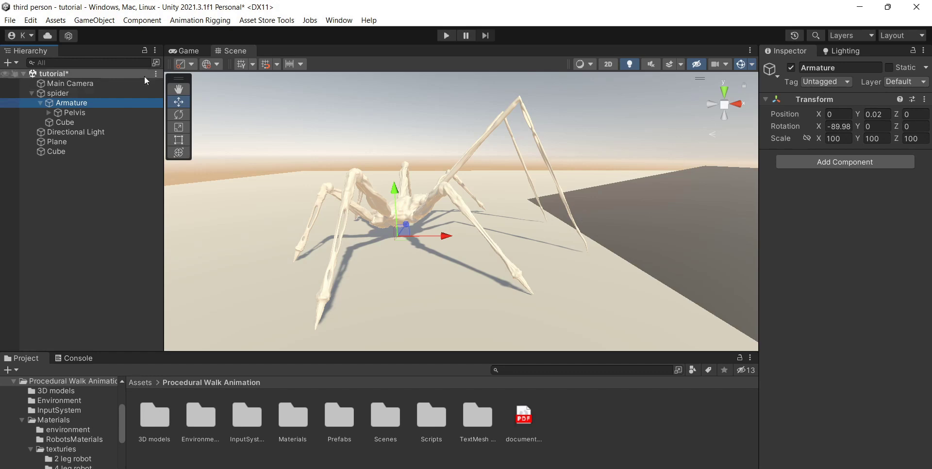
{"action": "left_click", "coordinate": [207, 20]}
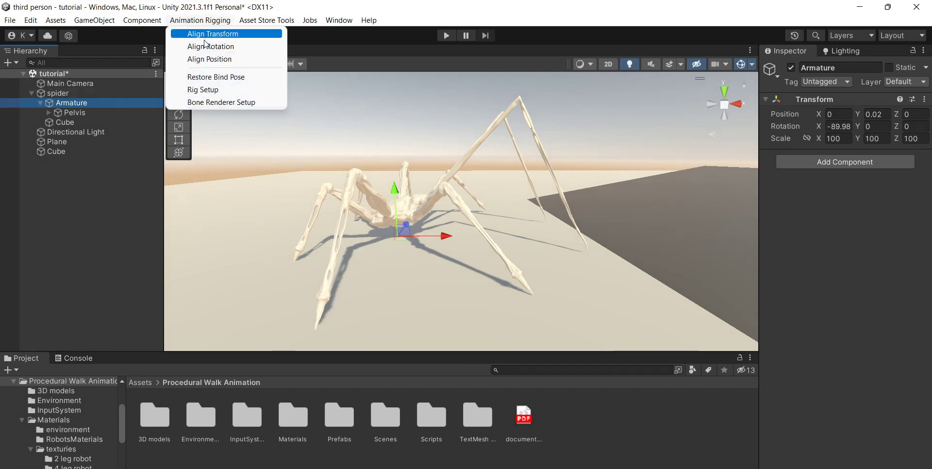
{"action": "left_click", "coordinate": [203, 90]}
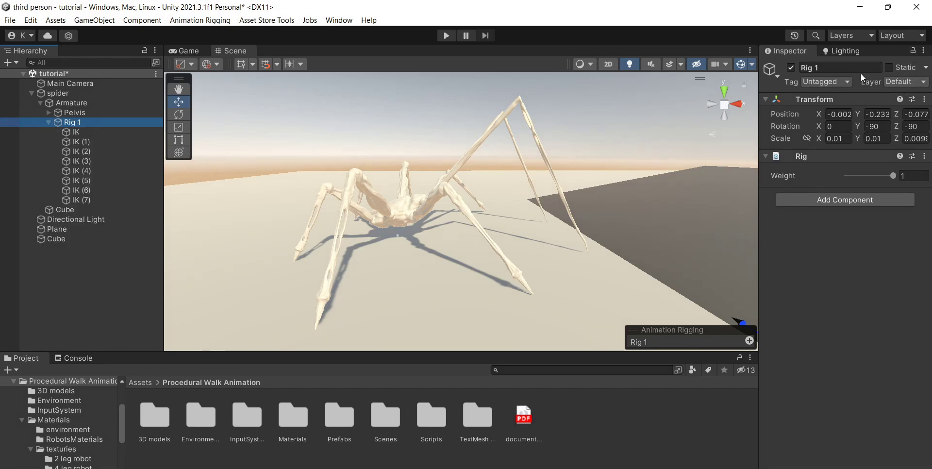
Reset the transform of the Rig 1 object
{"action": "right_click", "coordinate": [801, 98]}
{"action": "left_click", "coordinate": [830, 105]}
{"action": "scroll", "coordinate": [415, 224], "scroll_direction": "up", "scroll_amount": 3}
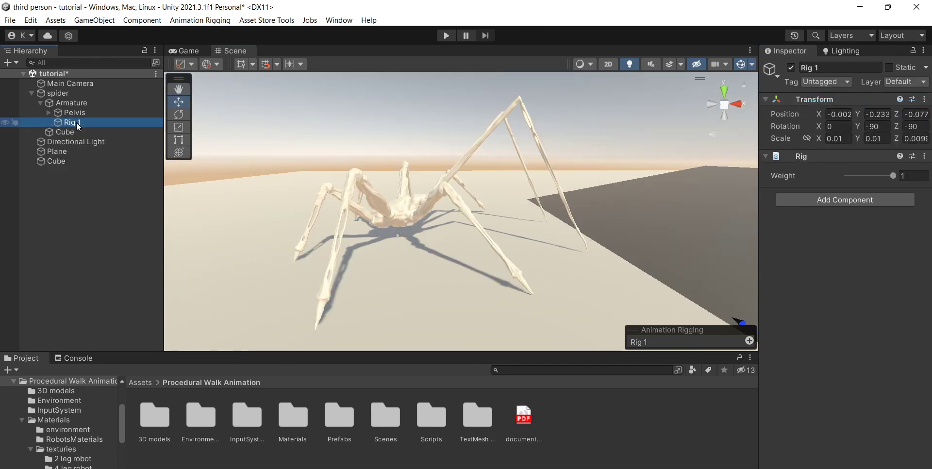
Create an empty child object under Rig 1 and name it IK
{"action": "right_click", "coordinate": [76, 122]}
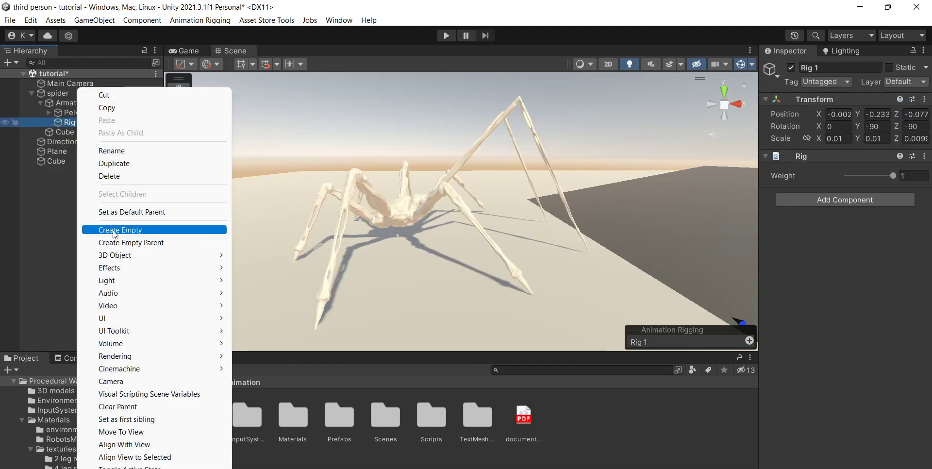
{"action": "left_click", "coordinate": [114, 230]}
{"action": "type", "text": "шл"}
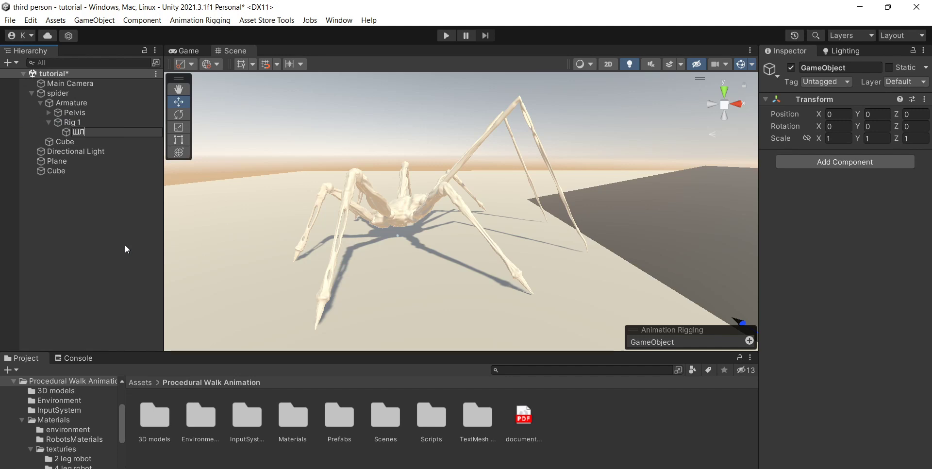
{"action": "key", "text": "BackSpace"}
{"action": "key", "text": "BackSpace"}
{"action": "type", "text": "IK"}
{"action": "key", "text": "Return"}
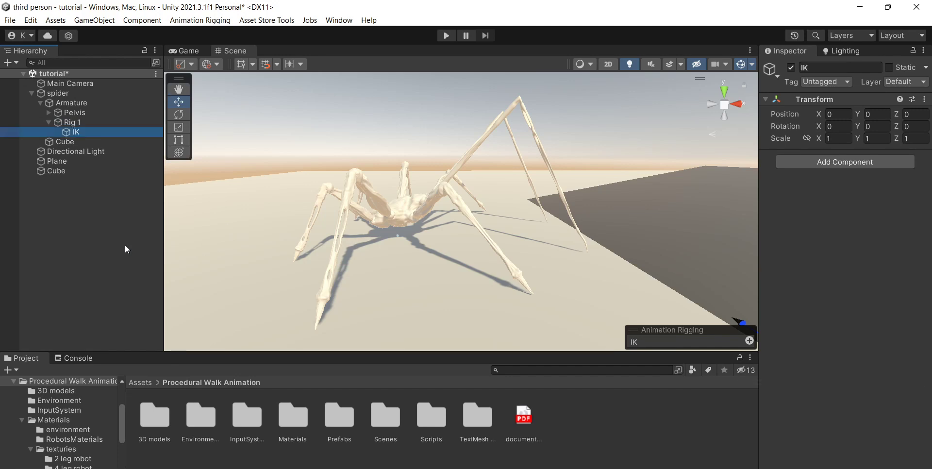
Duplicate the IK object seven times so there is one for each spider leg
{"action": "key", "text": "ctrl+d"}
{"action": "key", "text": "ctrl+d"}
{"action": "key", "text": "ctrl+d"}
{"action": "key", "text": "ctrl+d"}
{"action": "key", "text": "ctrl+d"}
{"action": "key", "text": "ctrl+d"}
{"action": "key", "text": "ctrl+d"}
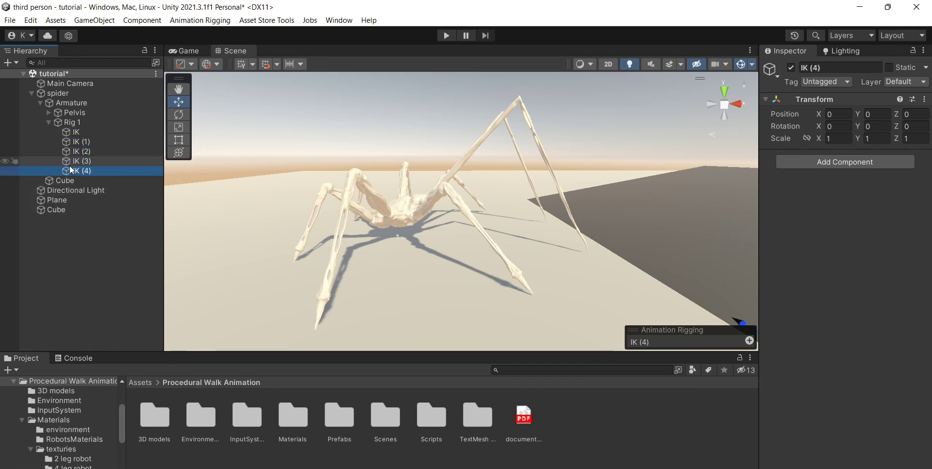
Add a Two Bone IK Constraint component to all eight IK objects at once
{"action": "left_click", "coordinate": [72, 132]}
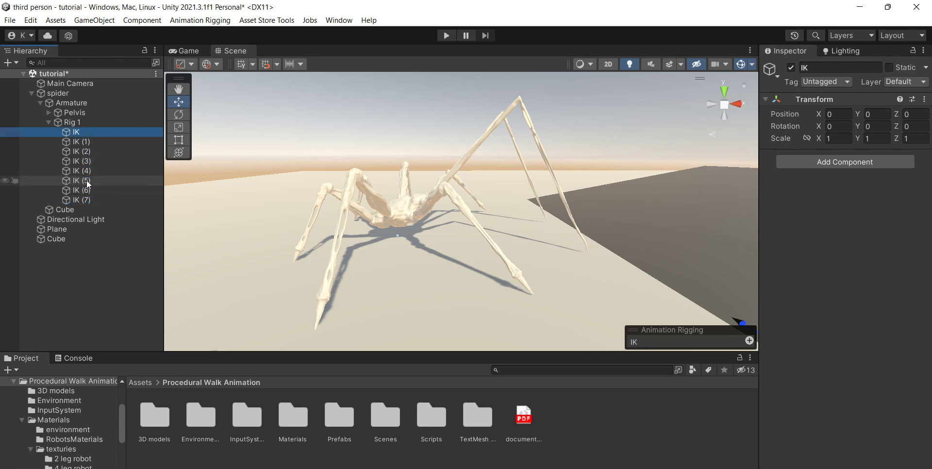
{"action": "left_click", "coordinate": [82, 200], "text": "shift"}
{"action": "left_click", "coordinate": [796, 162]}
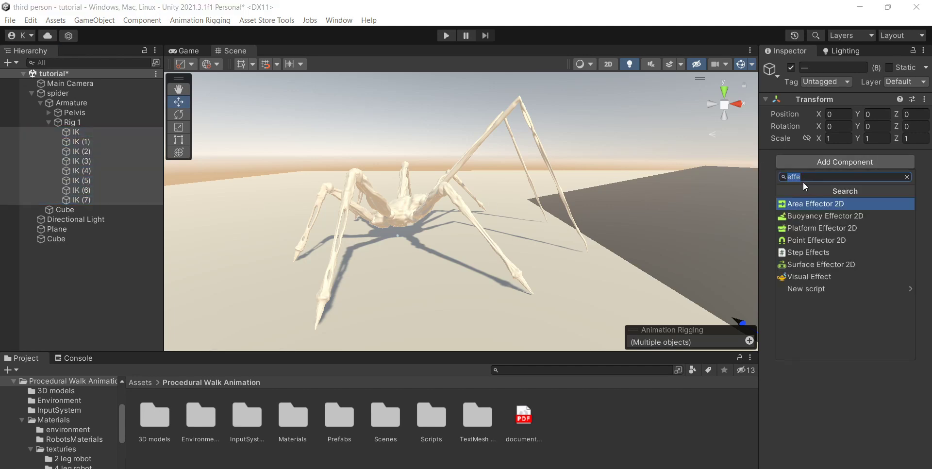
{"action": "type", "text": "two"}
{"action": "left_click", "coordinate": [794, 203]}
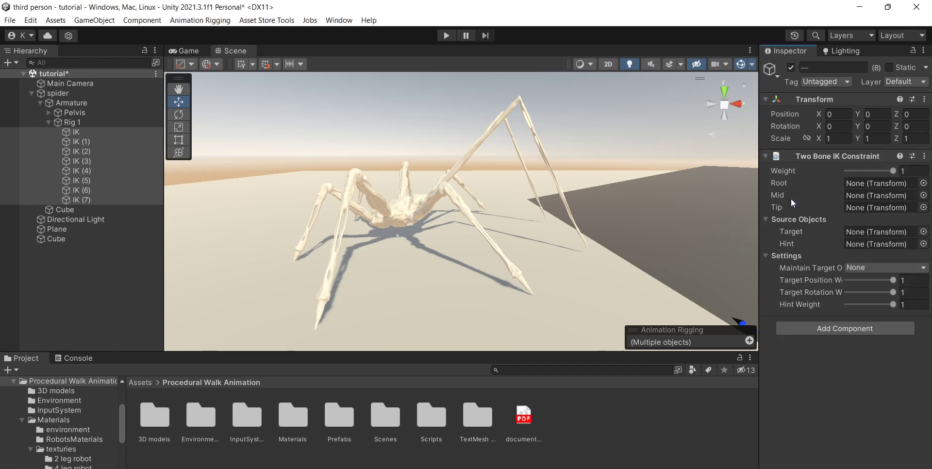
Assign the l_foot bone as Tip of the first IK object's constraint and run Auto Setup from Tip Transform
{"action": "left_click", "coordinate": [73, 122]}
{"action": "left_click", "coordinate": [73, 135]}
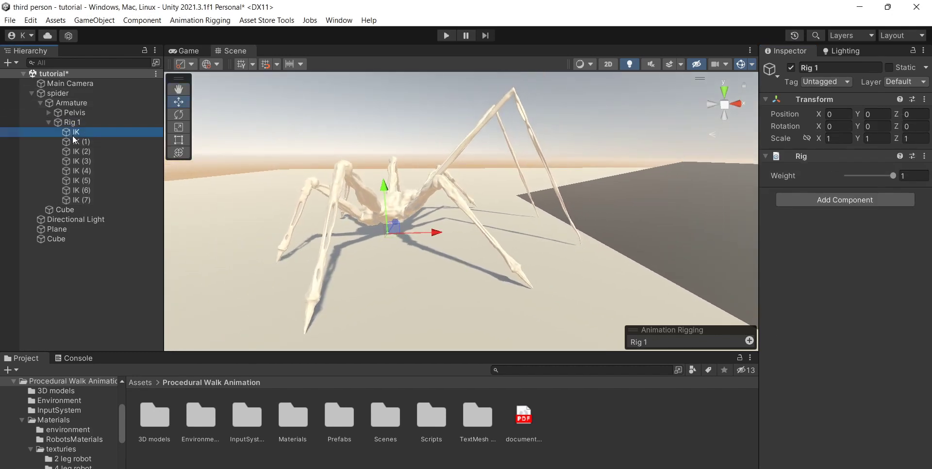
{"action": "middle_click_drag", "start_coordinate": [295, 182], "coordinate": [320, 191]}
{"action": "left_click", "coordinate": [47, 112]}
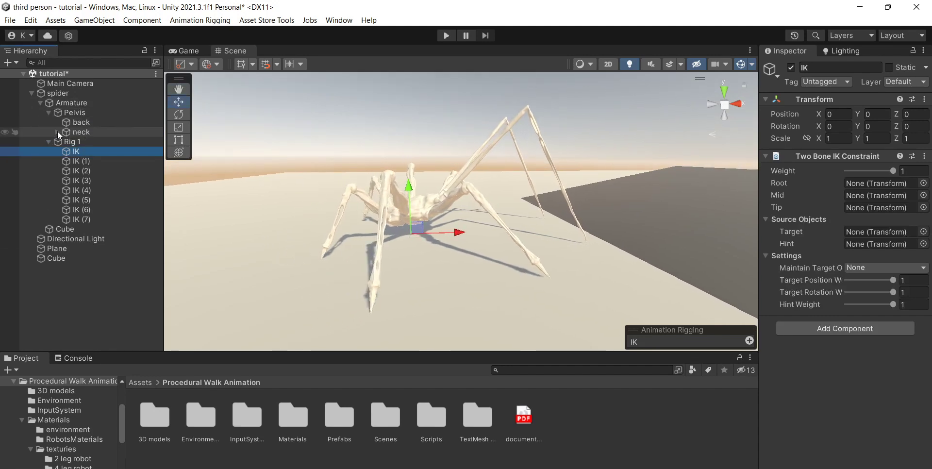
{"action": "left_click", "coordinate": [58, 132]}
{"action": "left_click", "coordinate": [65, 142]}
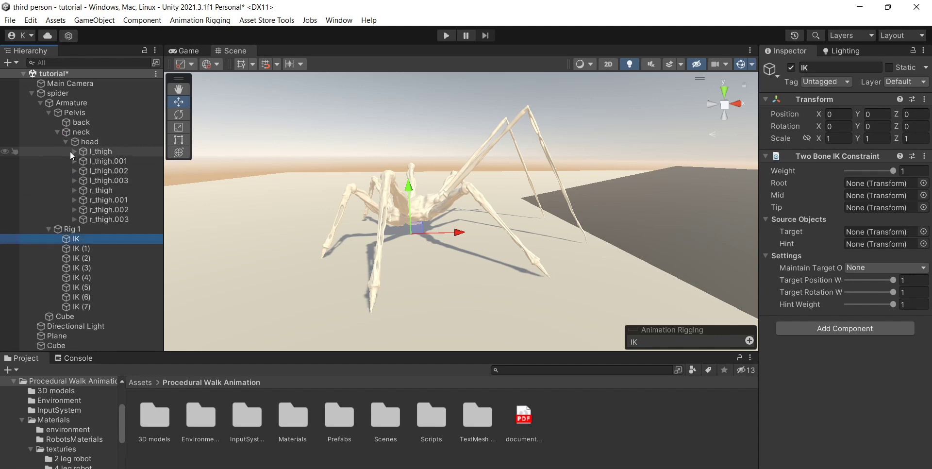
{"action": "left_click", "coordinate": [74, 151]}
{"action": "left_click", "coordinate": [82, 161]}
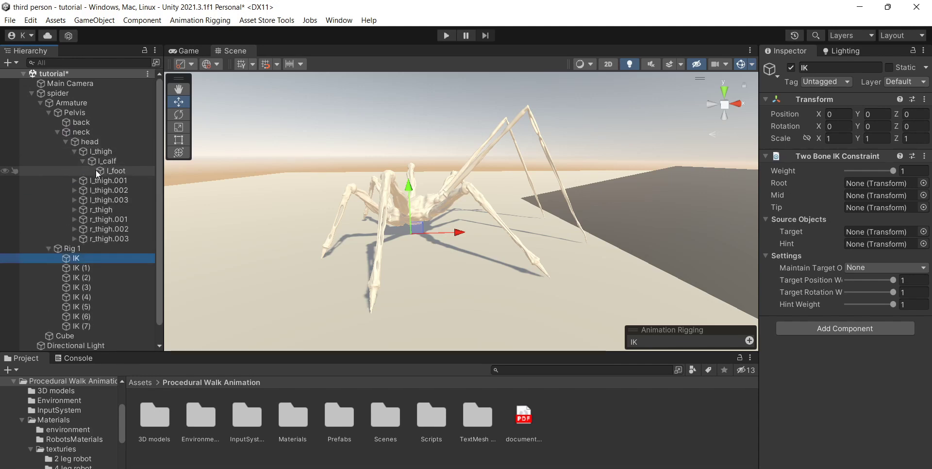
{"action": "left_click_drag", "start_coordinate": [117, 171], "coordinate": [896, 211]}
{"action": "right_click", "coordinate": [824, 154]}
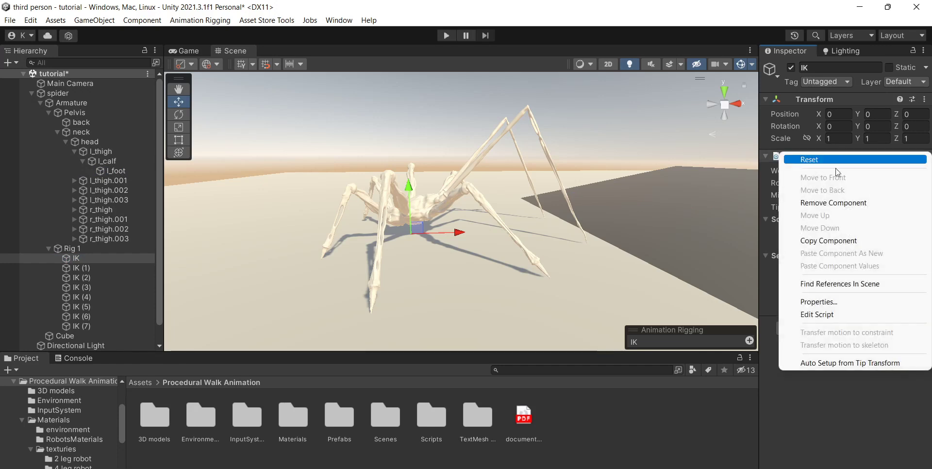
{"action": "left_click", "coordinate": [834, 363]}
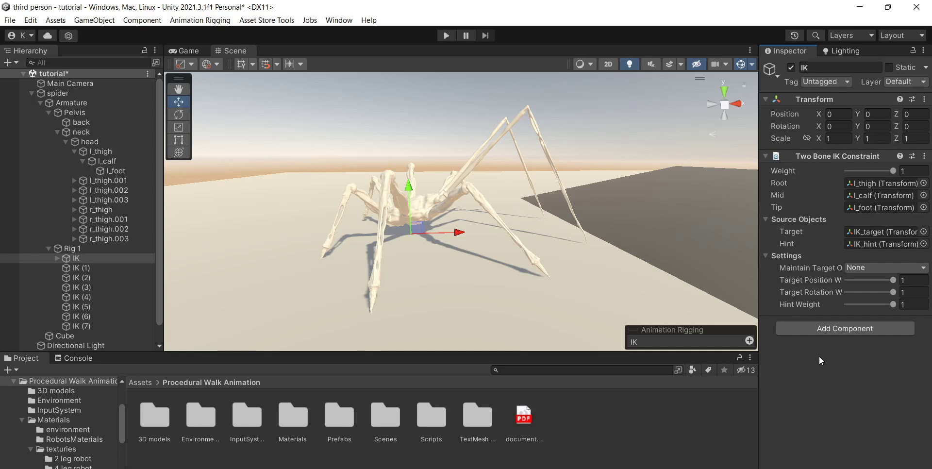
Align the transform of IK_target with the l_foot bone
{"action": "middle_click_drag", "start_coordinate": [398, 206], "coordinate": [340, 218]}
{"action": "scroll", "coordinate": [340, 218], "scroll_direction": "up", "scroll_amount": 3}
{"action": "left_click", "coordinate": [57, 259]}
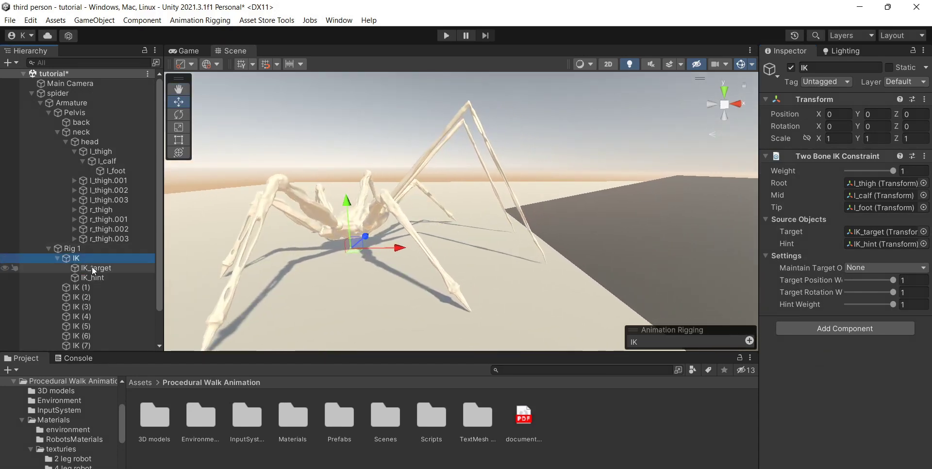
{"action": "left_click", "coordinate": [100, 268]}
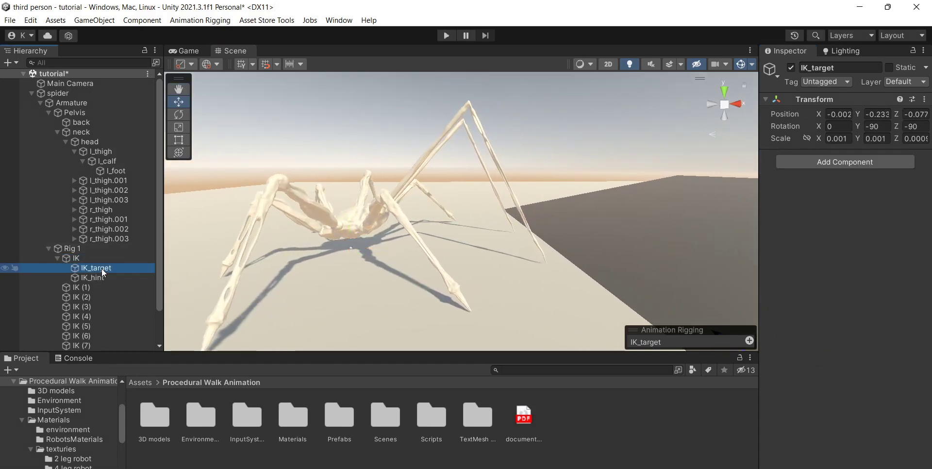
{"action": "left_click", "coordinate": [116, 171], "text": "ctrl"}
{"action": "left_click", "coordinate": [201, 20]}
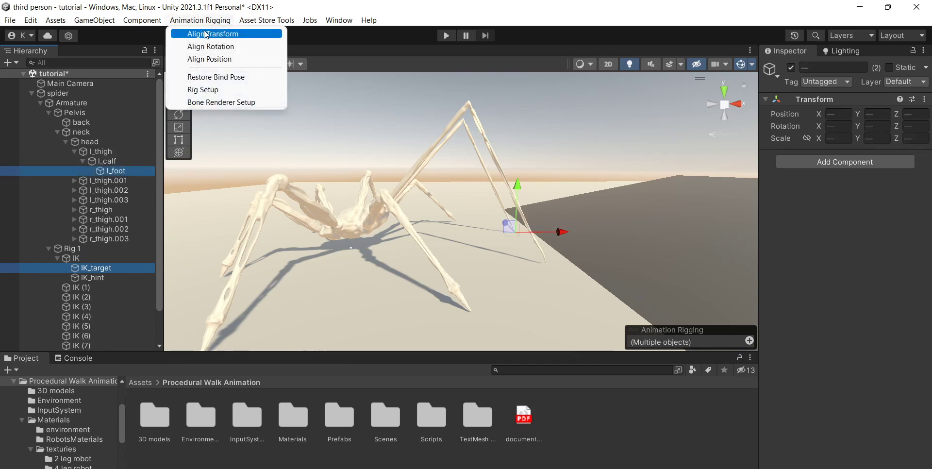
{"action": "left_click", "coordinate": [206, 34]}
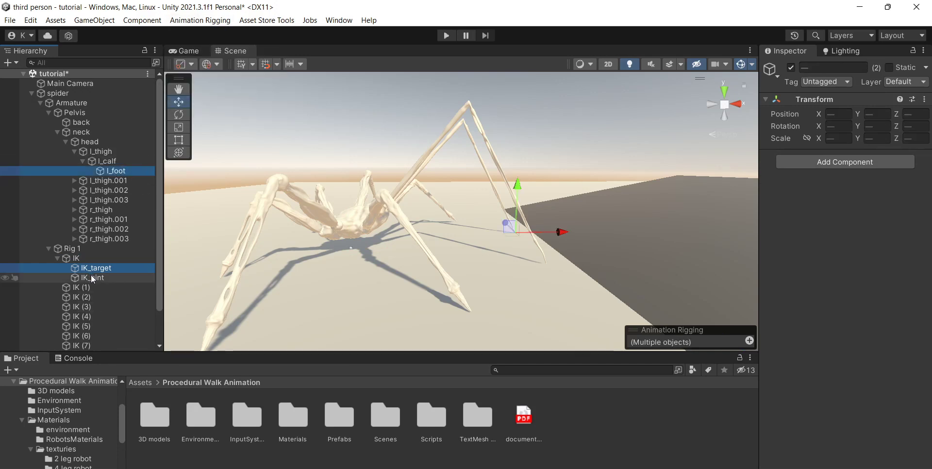
Align the transform of IK_hint with the l_calf bone
{"action": "left_click", "coordinate": [94, 278]}
{"action": "left_click", "coordinate": [112, 161], "text": "ctrl"}
{"action": "left_click", "coordinate": [214, 22]}
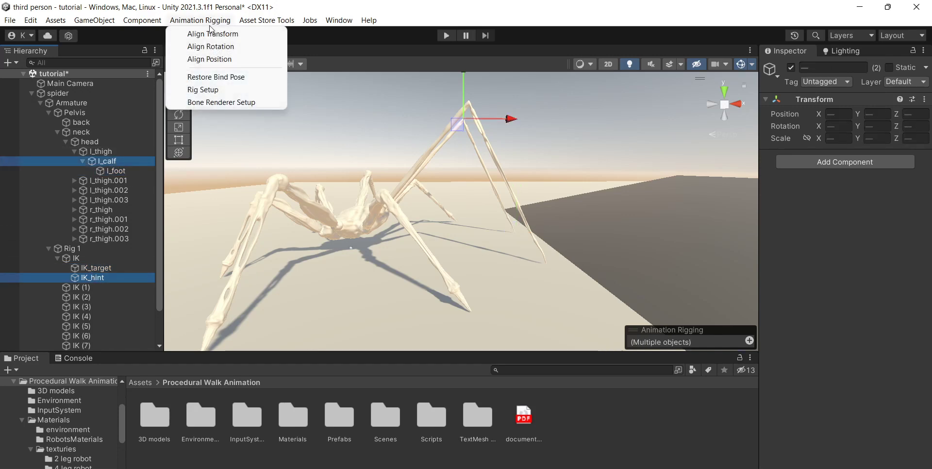
{"action": "left_click", "coordinate": [210, 32]}
Test the first leg's IK by moving IK_target in the Scene view during play mode, and stop playback
{"action": "right_click_drag", "start_coordinate": [362, 181], "coordinate": [351, 178]}
{"action": "key", "text": "d"}
{"action": "left_click", "coordinate": [447, 37]}
{"action": "left_click", "coordinate": [233, 52]}
{"action": "right_click_drag", "start_coordinate": [447, 194], "coordinate": [461, 196]}
{"action": "left_click", "coordinate": [96, 268]}
{"action": "right_click_drag", "start_coordinate": [340, 233], "coordinate": [359, 238]}
{"action": "mouse_move", "coordinate": [445, 257]}
{"action": "left_mouse_down"}
{"action": "mouse_move", "coordinate": [509, 237]}
{"action": "mouse_move", "coordinate": [424, 208]}
{"action": "mouse_move", "coordinate": [436, 244]}
{"action": "left_mouse_up"}
{"action": "right_click_drag", "start_coordinate": [436, 244], "coordinate": [385, 255]}
{"action": "mouse_move", "coordinate": [543, 281]}
{"action": "left_mouse_down"}
{"action": "mouse_move", "coordinate": [507, 307]}
{"action": "mouse_move", "coordinate": [532, 258]}
{"action": "mouse_move", "coordinate": [559, 276]}
{"action": "mouse_move", "coordinate": [540, 293]}
{"action": "mouse_move", "coordinate": [538, 271]}
{"action": "left_mouse_up"}
{"action": "right_click_drag", "start_coordinate": [538, 271], "coordinate": [502, 149]}
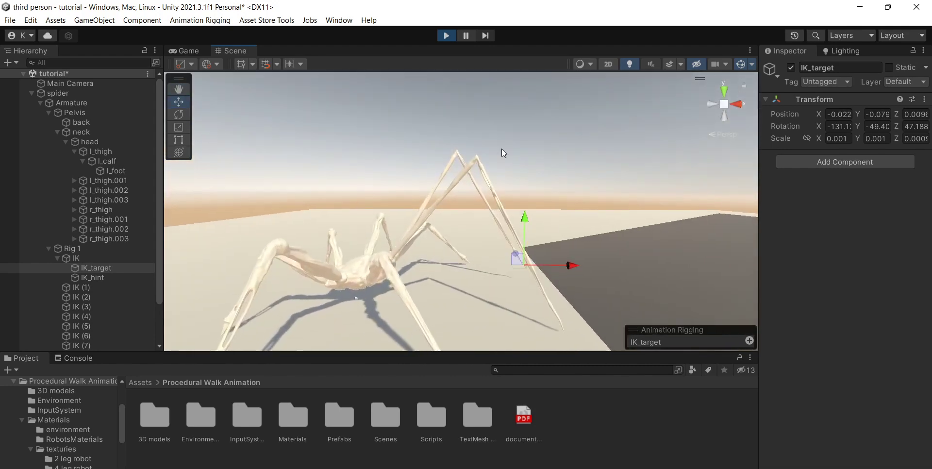
{"action": "left_click", "coordinate": [440, 34]}
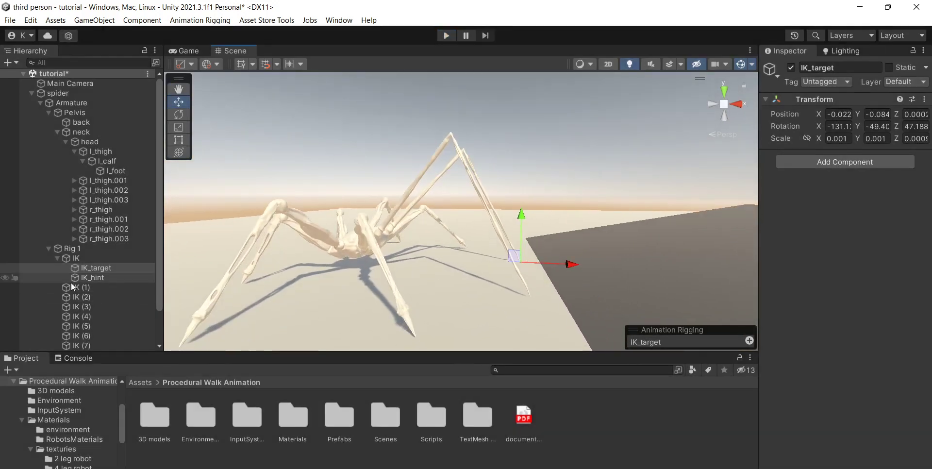
Assign l_foot.001 as Tip of the IK (1) constraint and run Auto Setup from Tip Transform
{"action": "scroll", "coordinate": [78, 218], "scroll_direction": "down", "scroll_amount": 2}
{"action": "left_click", "coordinate": [85, 246]}
{"action": "left_click", "coordinate": [73, 142]}
{"action": "left_click", "coordinate": [82, 152]}
{"action": "left_click_drag", "start_coordinate": [121, 161], "coordinate": [876, 207]}
{"action": "right_click", "coordinate": [809, 156]}
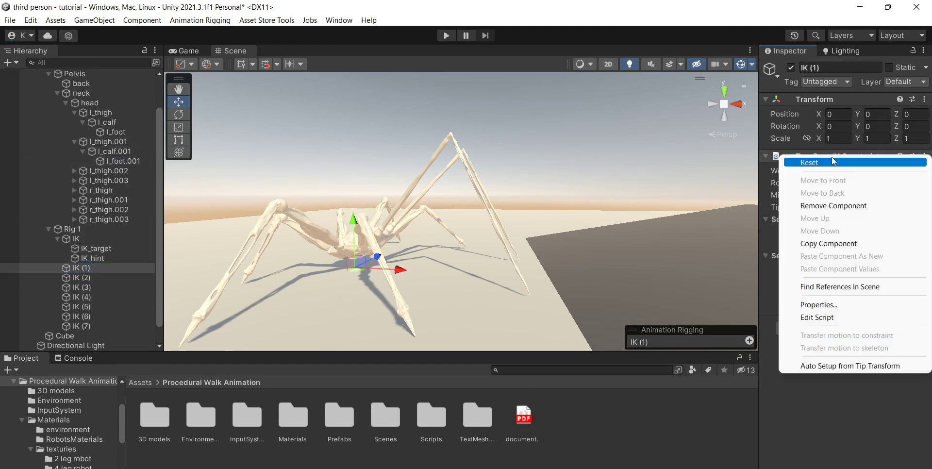
{"action": "left_click", "coordinate": [845, 365]}
Align the transform of IK (1)_target with the l_foot.001 bone
{"action": "left_click", "coordinate": [58, 268]}
{"action": "left_click", "coordinate": [107, 277]}
{"action": "left_click", "coordinate": [123, 161], "text": "ctrl"}
{"action": "left_click", "coordinate": [210, 34]}
Assign l_foot.002 as Tip of the IK (2) constraint and run Auto Setup from Tip Transform
{"action": "left_click", "coordinate": [73, 258]}
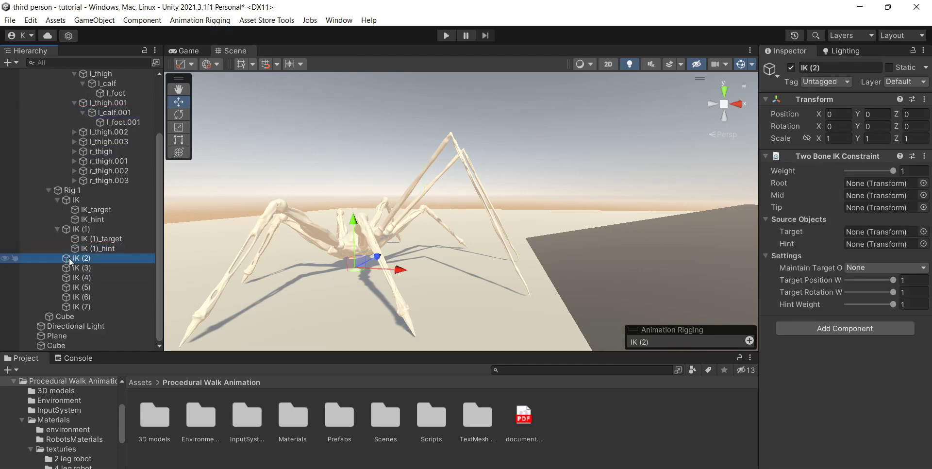
{"action": "left_click", "coordinate": [74, 133]}
{"action": "left_click_drag", "start_coordinate": [122, 152], "coordinate": [876, 207]}
{"action": "right_click", "coordinate": [834, 156]}
{"action": "left_click", "coordinate": [854, 365]}
Align IK (2)_target with the l_foot.002 bone and IK (2)_hint with l_calf.002
{"action": "left_click", "coordinate": [102, 287]}
{"action": "left_click", "coordinate": [107, 134], "text": "ctrl"}
{"action": "left_click", "coordinate": [112, 142], "text": "ctrl"}
Auto-set up the IK (3) constraint with l_foot.003 as Tip, and align IK (3)_target with that foot bone
{"action": "left_click", "coordinate": [83, 310]}
{"action": "left_click", "coordinate": [74, 161]}
{"action": "left_click_drag", "start_coordinate": [123, 180], "coordinate": [876, 207]}
{"action": "right_click", "coordinate": [817, 153]}
{"action": "left_click", "coordinate": [850, 365]}
{"action": "scroll", "coordinate": [92, 267], "scroll_direction": "down", "scroll_amount": 3}
{"action": "left_click", "coordinate": [103, 275]}
Auto-set up the IK (4) constraint with r_foot as Tip, and align IK (4)_target with that foot bone
{"action": "left_click", "coordinate": [76, 283]}
{"action": "left_click", "coordinate": [74, 117]}
{"action": "left_click", "coordinate": [923, 156]}
{"action": "left_click", "coordinate": [825, 367]}
{"action": "left_click", "coordinate": [100, 322]}
{"action": "left_click", "coordinate": [200, 20]}
Assign r_foot.001 as Tip of the IK (5) constraint and run Auto Setup from Tip Transform
{"action": "left_click", "coordinate": [82, 331]}
{"action": "left_click", "coordinate": [74, 146]}
{"action": "left_click_drag", "start_coordinate": [122, 166], "coordinate": [876, 207]}
{"action": "right_click", "coordinate": [822, 156]}
{"action": "left_click", "coordinate": [850, 365]}
Align IK (5)_target with the r_foot.001 bone and IK (5)_hint with r_calf.001
{"action": "scroll", "coordinate": [87, 299], "scroll_direction": "down", "scroll_amount": 3}
{"action": "left_click", "coordinate": [57, 287]}
{"action": "left_click", "coordinate": [99, 297]}
{"action": "left_click", "coordinate": [123, 103], "text": "ctrl"}
{"action": "left_click", "coordinate": [98, 307]}
{"action": "left_click", "coordinate": [114, 93], "text": "ctrl"}
Assign r_foot.002 as Tip of the IK (6) constraint and run Auto Setup from Tip Transform
{"action": "left_click", "coordinate": [81, 316]}
{"action": "left_click", "coordinate": [74, 113]}
{"action": "left_click", "coordinate": [849, 365]}
Align IK (6)_target with the r_foot.002 bone and IK (6)_hint with r_calf.002
{"action": "left_click", "coordinate": [57, 336]}
{"action": "scroll", "coordinate": [86, 330], "scroll_direction": "down", "scroll_amount": 1}
{"action": "left_click", "coordinate": [123, 111]}
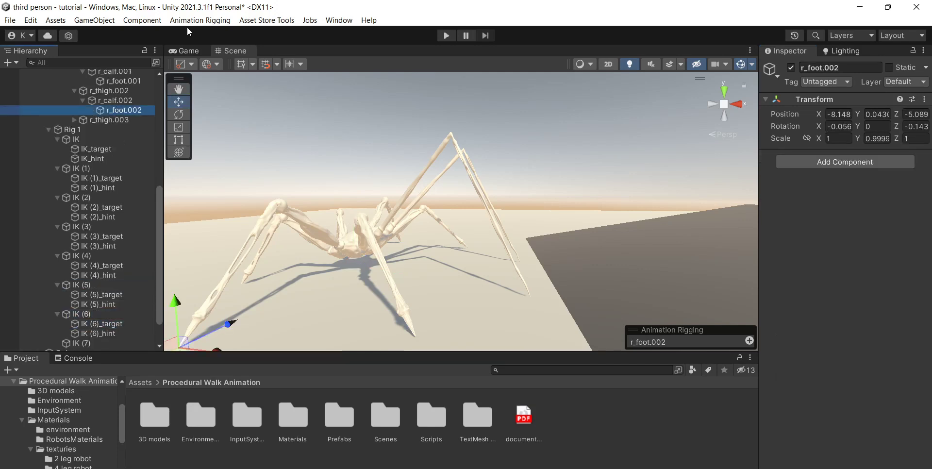
{"action": "left_click", "coordinate": [101, 324]}
{"action": "left_click", "coordinate": [124, 110], "text": "ctrl"}
{"action": "left_click", "coordinate": [98, 333]}
{"action": "left_click", "coordinate": [114, 101], "text": "ctrl"}
Assign r_foot.003 as Tip of the IK (7) constraint and run Auto Setup from Tip Transform
{"action": "left_click", "coordinate": [82, 343]}
{"action": "left_click", "coordinate": [73, 120], "text": "alt"}
{"action": "left_click_drag", "start_coordinate": [124, 140], "coordinate": [876, 207]}
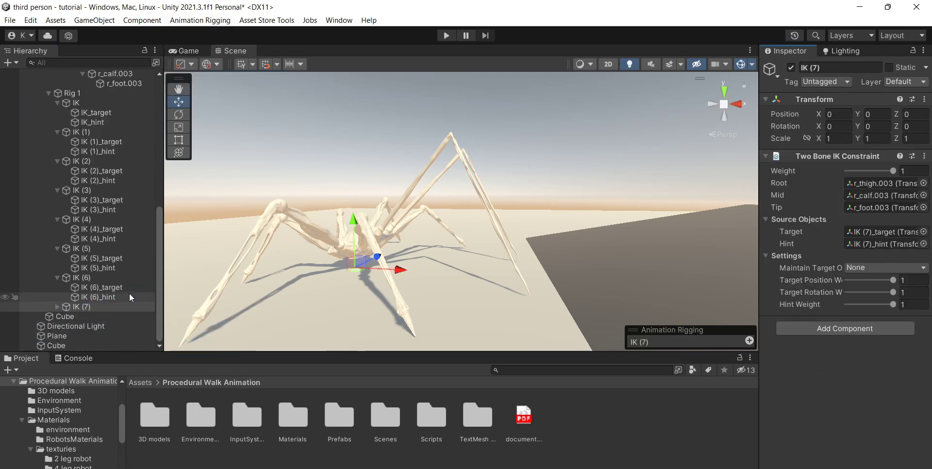
Align IK (7)_target with the r_foot.003 bone and IK (7)_hint with r_calf.003
{"action": "left_click", "coordinate": [57, 307]}
{"action": "left_click", "coordinate": [100, 316]}
{"action": "left_click", "coordinate": [123, 84], "text": "ctrl"}
{"action": "left_click", "coordinate": [92, 326]}
{"action": "left_click", "coordinate": [115, 74], "text": "ctrl"}
Collapse all eight thigh bone branches under the head bone in the hierarchy
{"action": "scroll", "coordinate": [123, 241], "scroll_direction": "up", "scroll_amount": 3}
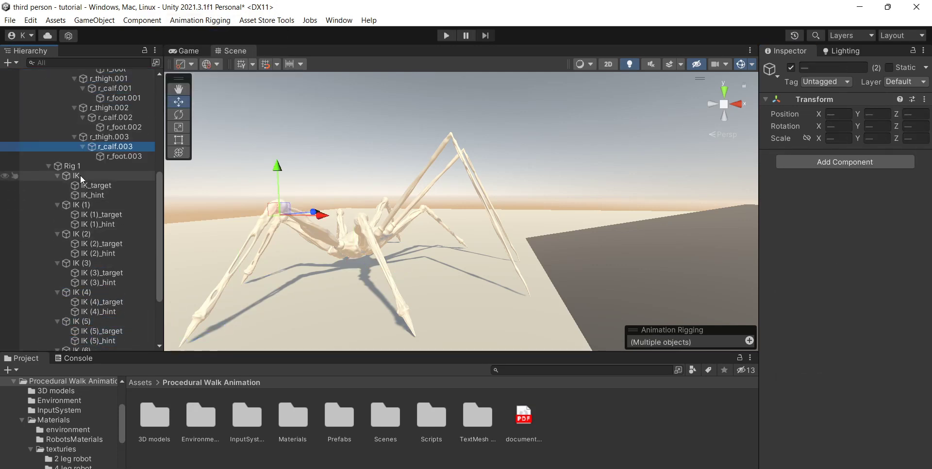
{"action": "scroll", "coordinate": [80, 176], "scroll_direction": "up", "scroll_amount": 10}
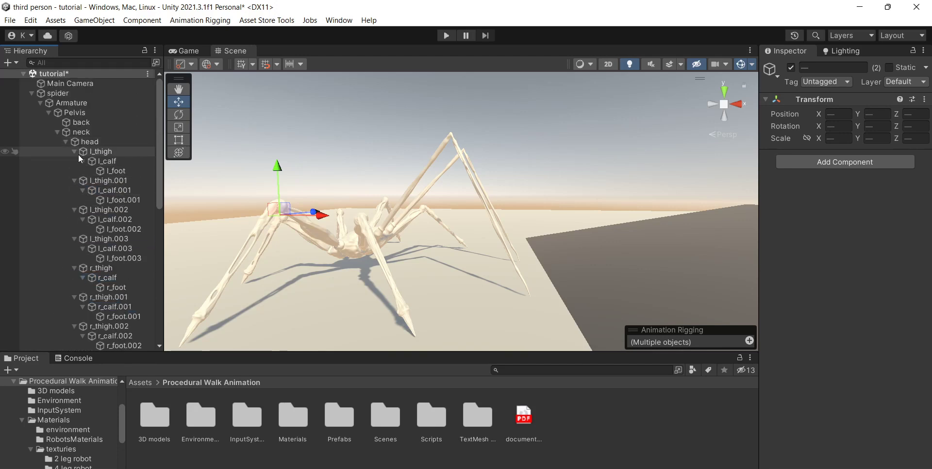
{"action": "left_click", "coordinate": [75, 151]}
{"action": "left_click", "coordinate": [74, 161]}
{"action": "left_click", "coordinate": [74, 170]}
{"action": "left_click", "coordinate": [74, 180]}
{"action": "left_click", "coordinate": [74, 190]}
{"action": "left_click", "coordinate": [74, 199]}
{"action": "left_click", "coordinate": [74, 210]}
{"action": "left_click", "coordinate": [74, 219]}
Select all eight IK targets and all eight IK hints under Rig 1 and set their X, Y and Z rotation to 0
{"action": "left_click", "coordinate": [93, 249]}
{"action": "left_click", "coordinate": [92, 258], "text": "ctrl"}
{"action": "left_click", "coordinate": [98, 277], "text": "ctrl"}
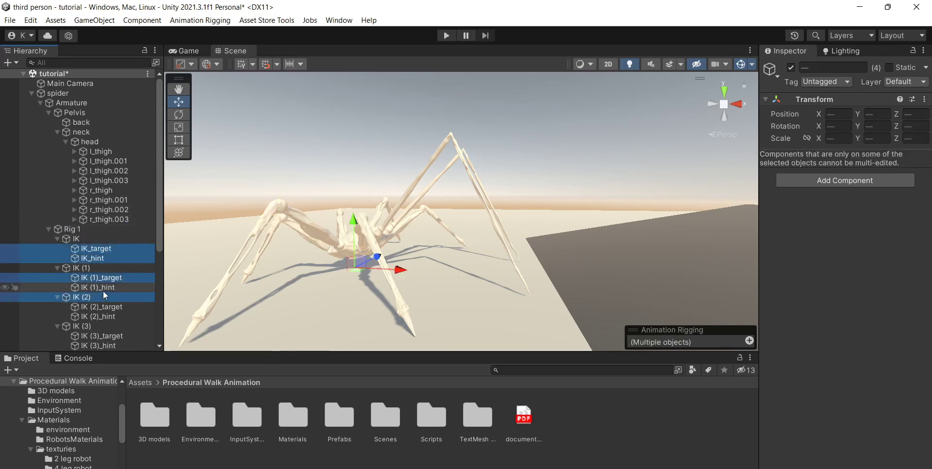
{"action": "left_click", "coordinate": [97, 287], "text": "ctrl"}
{"action": "left_click", "coordinate": [97, 307], "text": "ctrl"}
{"action": "left_click", "coordinate": [97, 317], "text": "ctrl"}
{"action": "left_click", "coordinate": [97, 336], "text": "ctrl"}
{"action": "left_click", "coordinate": [97, 346], "text": "ctrl"}
{"action": "scroll", "coordinate": [107, 311], "scroll_direction": "down", "scroll_amount": 5}
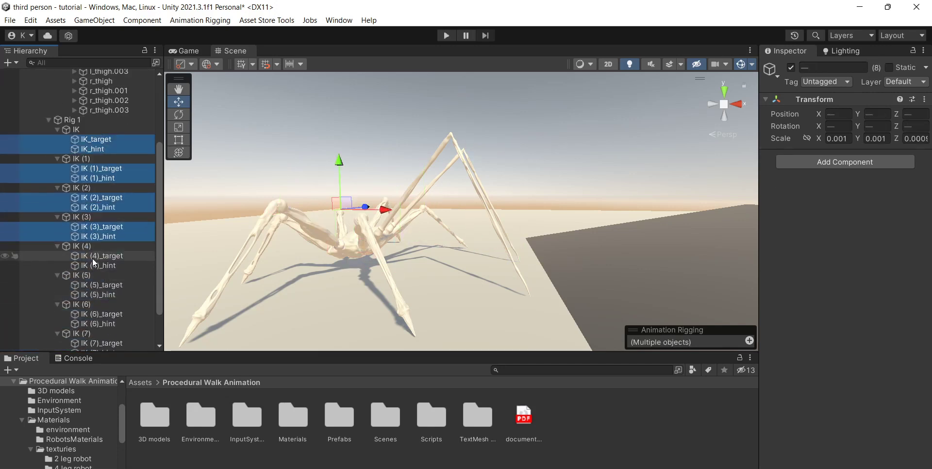
{"action": "left_click", "coordinate": [97, 256], "text": "ctrl"}
{"action": "left_click", "coordinate": [97, 266], "text": "ctrl"}
{"action": "left_click", "coordinate": [97, 285], "text": "ctrl"}
{"action": "left_click", "coordinate": [97, 295], "text": "ctrl"}
{"action": "left_click", "coordinate": [97, 314], "text": "ctrl"}
{"action": "left_click", "coordinate": [97, 324], "text": "ctrl"}
{"action": "scroll", "coordinate": [110, 316], "scroll_direction": "down", "scroll_amount": 3}
{"action": "left_click", "coordinate": [97, 297], "text": "ctrl"}
{"action": "left_click", "coordinate": [97, 307], "text": "ctrl"}
{"action": "left_click", "coordinate": [844, 126]}
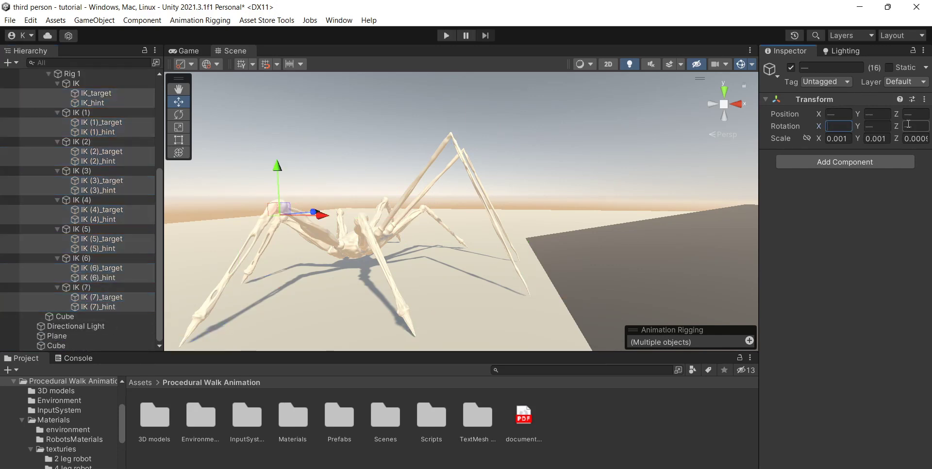
{"action": "type", "text": "0"}
{"action": "left_click", "coordinate": [887, 127]}
{"action": "type", "text": "0"}
{"action": "left_click", "coordinate": [917, 127]}
{"action": "type", "text": "0"}
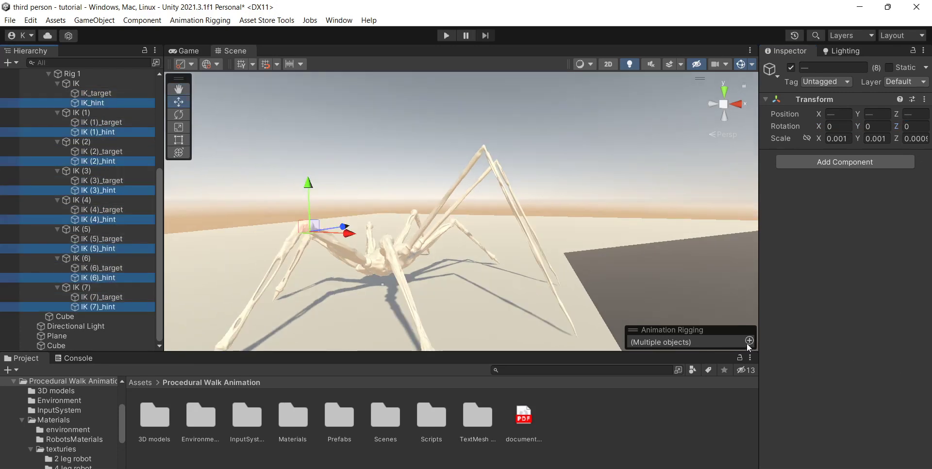
Add green LocatorEffector shapes of size 1 to the eight IK hints and raise the hints above the leg joints
{"action": "left_click", "coordinate": [748, 343]}
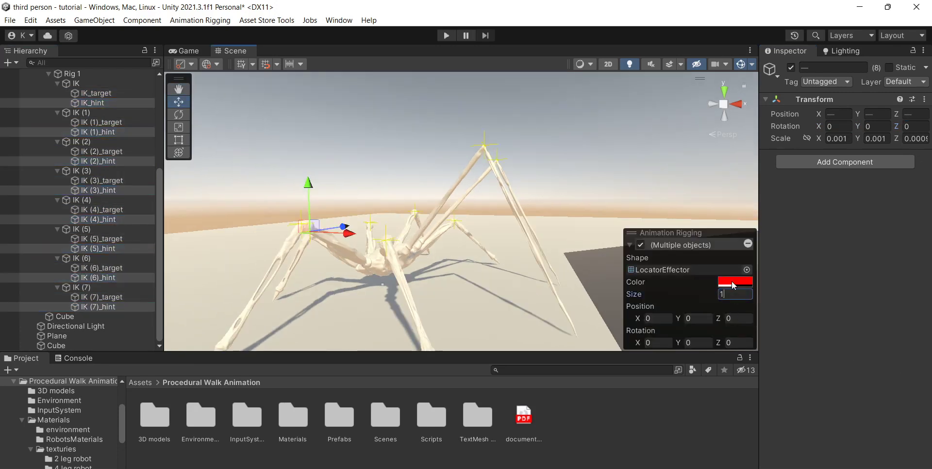
{"action": "left_click", "coordinate": [725, 282]}
{"action": "left_click", "coordinate": [772, 224]}
{"action": "left_click", "coordinate": [867, 170]}
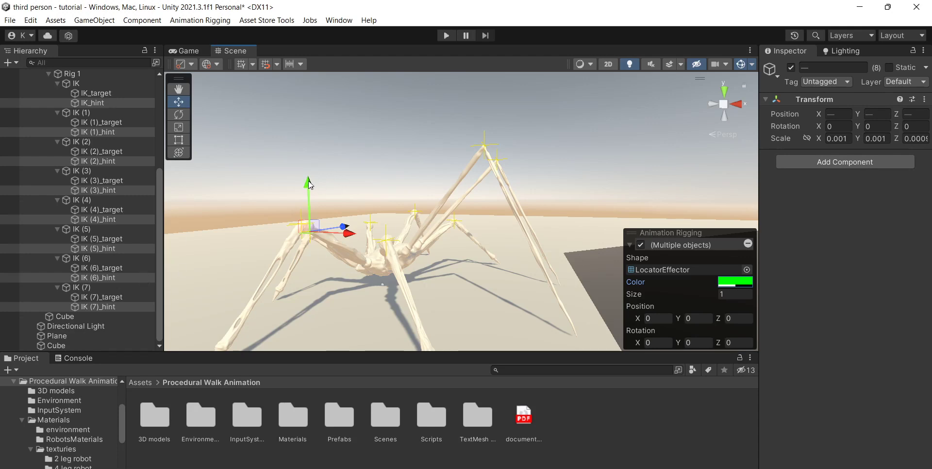
{"action": "left_click_drag", "start_coordinate": [308, 181], "coordinate": [308, 147]}
{"action": "key", "text": "a"}
{"action": "right_click_drag", "start_coordinate": [383, 189], "coordinate": [471, 158]}
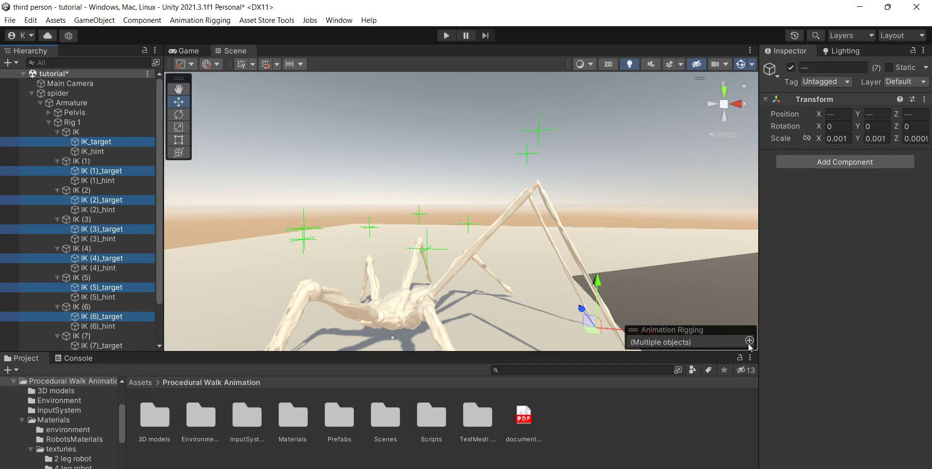
Add effectors to the IK targets using the Icosphere.005 shape at size 12
{"action": "left_click", "coordinate": [750, 341]}
{"action": "left_click", "coordinate": [750, 271]}
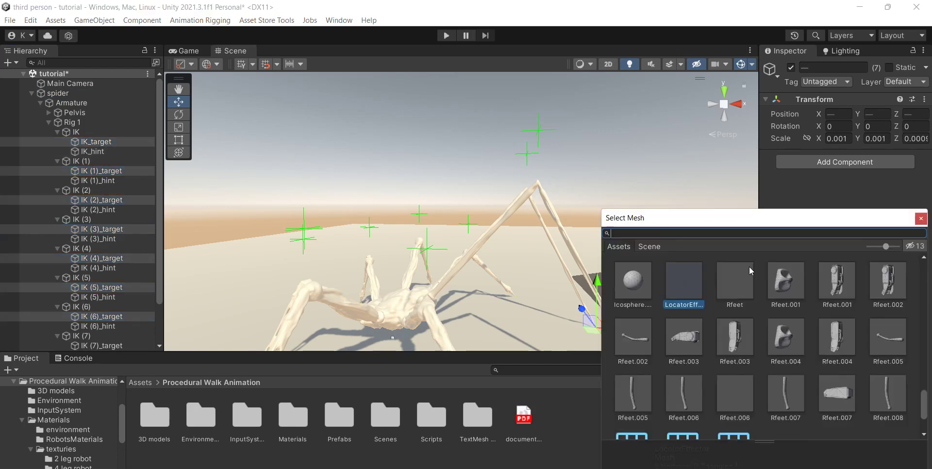
{"action": "double_click", "coordinate": [627, 284]}
{"action": "left_click", "coordinate": [736, 294]}
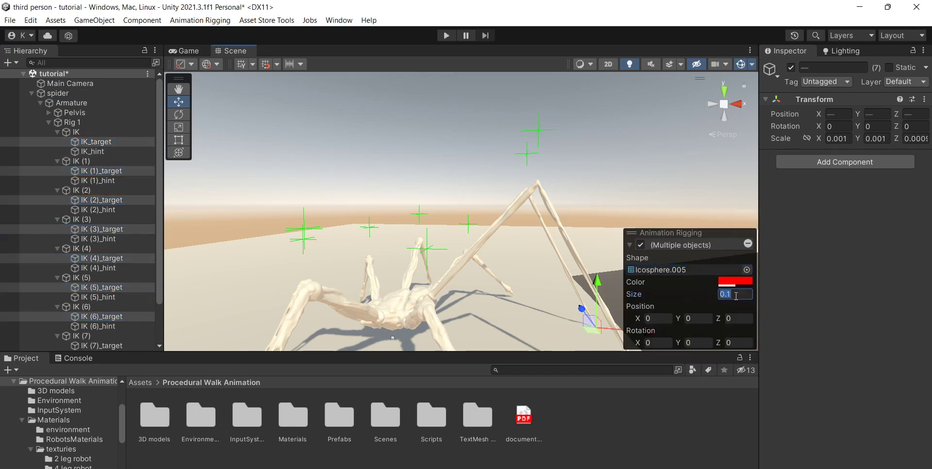
{"action": "type", "text": "12"}
{"action": "mouse_move", "coordinate": [481, 253]}
{"action": "right_mouse_down"}
{"action": "mouse_move", "coordinate": [511, 246]}
{"action": "mouse_move", "coordinate": [479, 257]}
{"action": "right_mouse_up"}
Start play mode and shift the IK (6), IK (5) and IK (4) targets to test the leg movement
{"action": "left_click", "coordinate": [446, 35]}
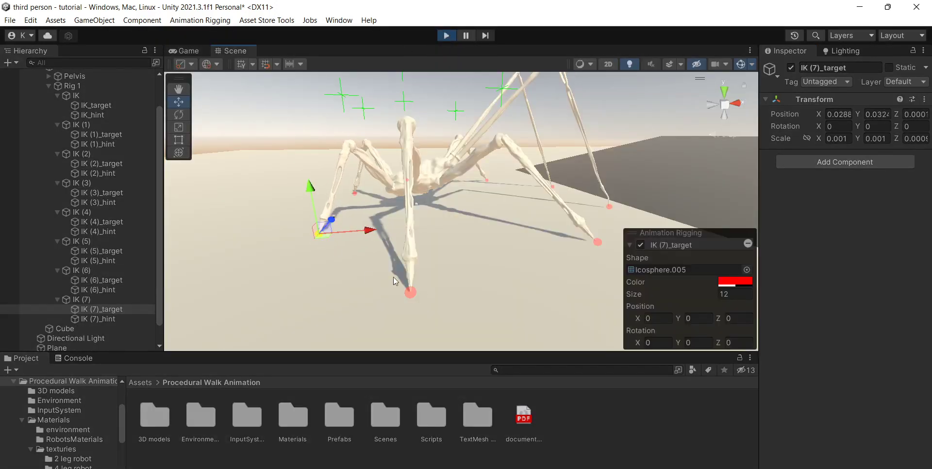
{"action": "left_click", "coordinate": [411, 292]}
{"action": "left_click", "coordinate": [596, 253]}
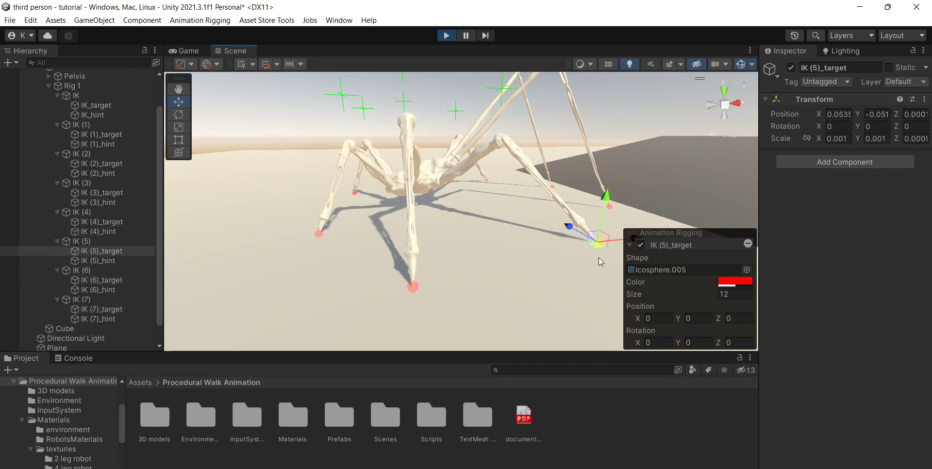
{"action": "left_click", "coordinate": [609, 208]}
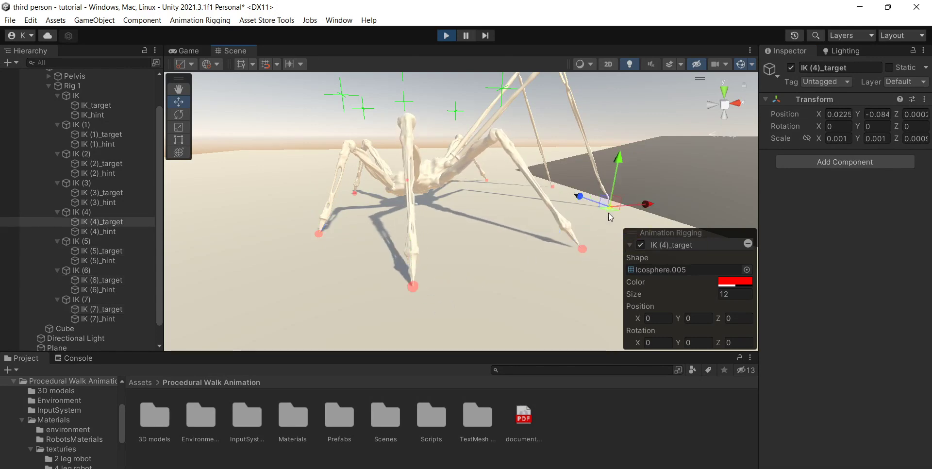
{"action": "left_click_drag", "start_coordinate": [602, 211], "coordinate": [595, 212]}
Test the legs on the spider's other side by shifting the IK (3), IK (2), IK (1) and IK targets
{"action": "left_click_drag", "start_coordinate": [595, 211], "coordinate": [378, 282], "text": "alt"}
{"action": "scroll", "coordinate": [311, 325], "scroll_direction": "down", "scroll_amount": 3}
{"action": "middle_click_drag", "start_coordinate": [310, 325], "coordinate": [305, 277]}
{"action": "left_click", "coordinate": [305, 277]}
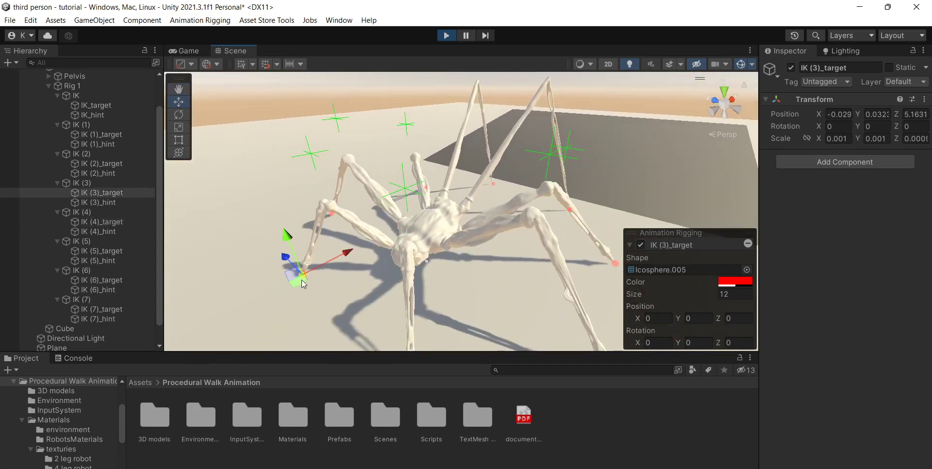
{"action": "mouse_move", "coordinate": [299, 286]}
{"action": "left_mouse_down"}
{"action": "mouse_move", "coordinate": [307, 294]}
{"action": "mouse_move", "coordinate": [305, 281]}
{"action": "left_mouse_up"}
{"action": "left_click", "coordinate": [330, 214]}
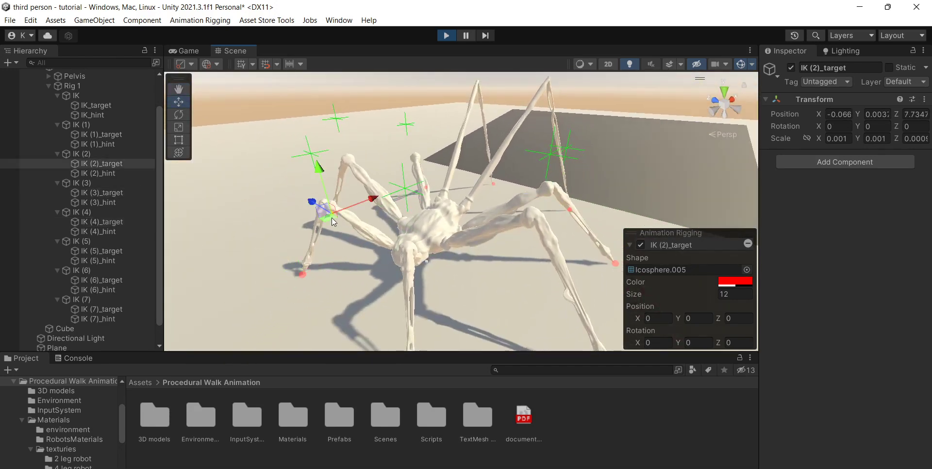
{"action": "mouse_move", "coordinate": [330, 217]}
{"action": "left_mouse_down"}
{"action": "mouse_move", "coordinate": [346, 213]}
{"action": "mouse_move", "coordinate": [332, 212]}
{"action": "left_mouse_up"}
{"action": "left_click", "coordinate": [427, 191]}
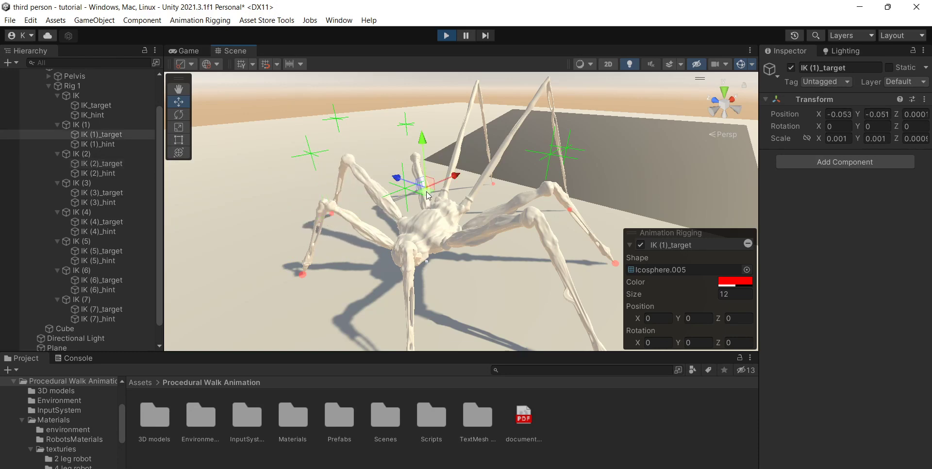
{"action": "left_click", "coordinate": [492, 185]}
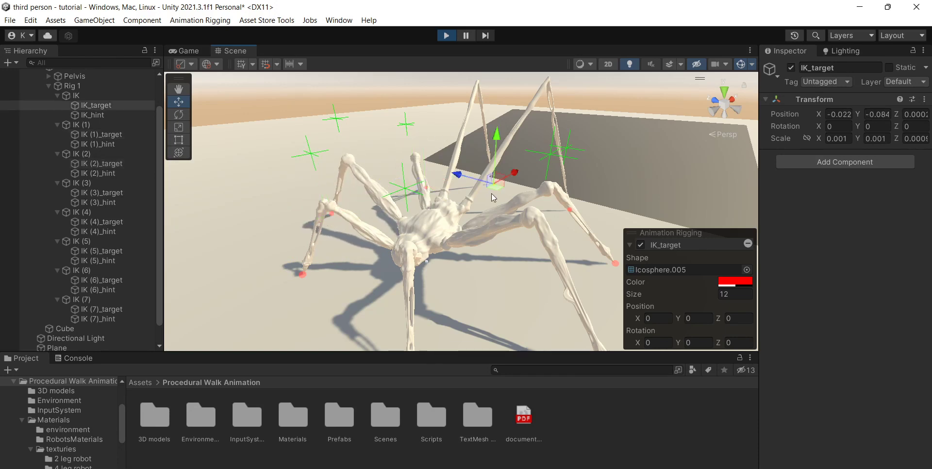
{"action": "mouse_move", "coordinate": [493, 191]}
{"action": "left_mouse_down"}
{"action": "mouse_move", "coordinate": [460, 195]}
{"action": "mouse_move", "coordinate": [487, 194]}
{"action": "left_mouse_up"}
{"action": "right_click_drag", "start_coordinate": [509, 211], "coordinate": [301, 180]}
{"action": "key", "text": "d"}
{"action": "left_click", "coordinate": [103, 135], "text": "ctrl"}
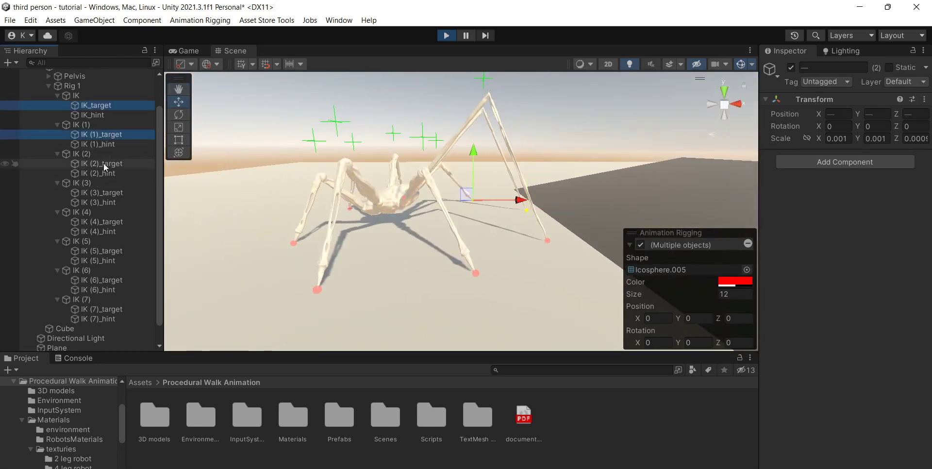
{"action": "left_click", "coordinate": [103, 163], "text": "ctrl"}
{"action": "left_click", "coordinate": [104, 192], "text": "ctrl"}
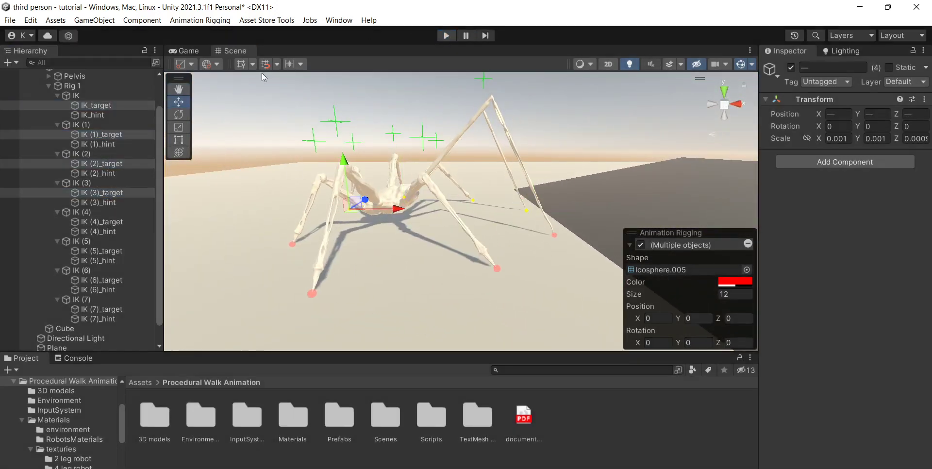
Move all eight IK targets out of Rig 1 to sit directly under spider, and collapse the Armature branch
{"action": "left_click", "coordinate": [91, 96]}
{"action": "left_click", "coordinate": [98, 106]}
{"action": "left_click", "coordinate": [102, 134], "text": "ctrl"}
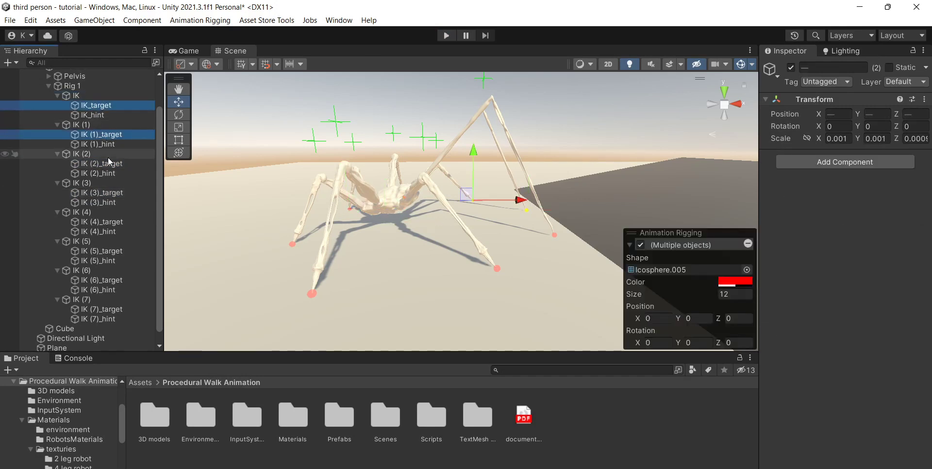
{"action": "left_click", "coordinate": [108, 164], "text": "ctrl"}
{"action": "left_click", "coordinate": [113, 193], "text": "ctrl"}
{"action": "left_click", "coordinate": [120, 221], "text": "ctrl"}
{"action": "left_click", "coordinate": [110, 251], "text": "ctrl"}
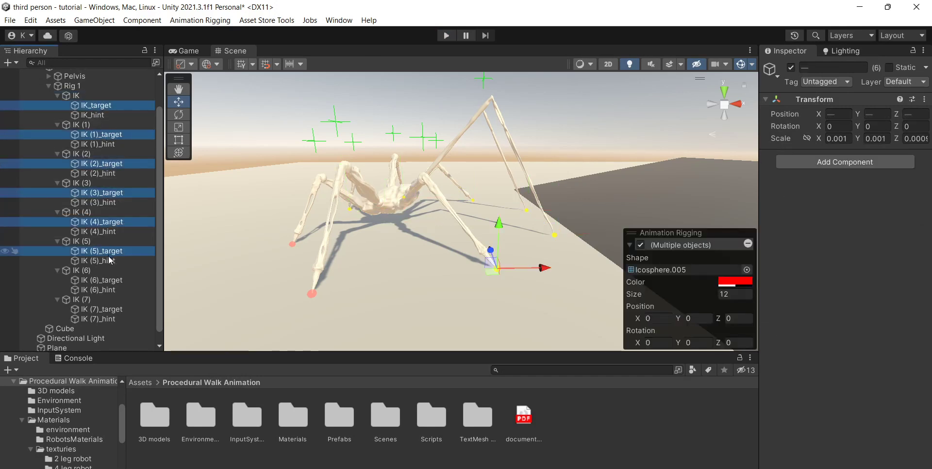
{"action": "left_click", "coordinate": [111, 280], "text": "ctrl"}
{"action": "left_click", "coordinate": [111, 309], "text": "ctrl"}
{"action": "scroll", "coordinate": [97, 218], "scroll_direction": "up", "scroll_amount": 2}
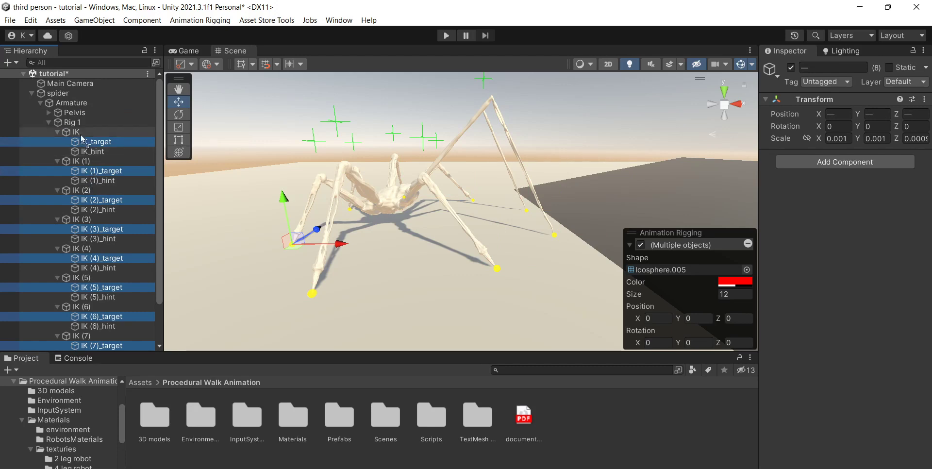
{"action": "left_click_drag", "start_coordinate": [83, 139], "coordinate": [56, 95]}
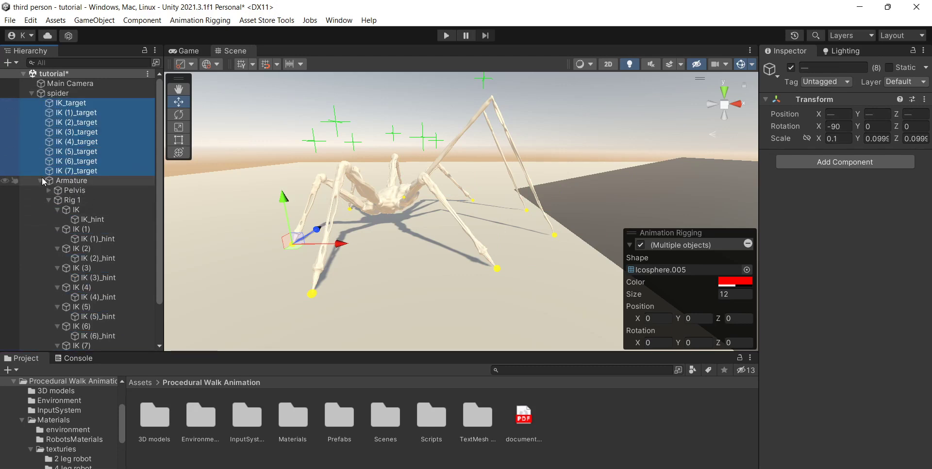
{"action": "left_click", "coordinate": [41, 182]}
Add the Procedural Animation script component to the spider object
{"action": "left_click", "coordinate": [77, 93]}
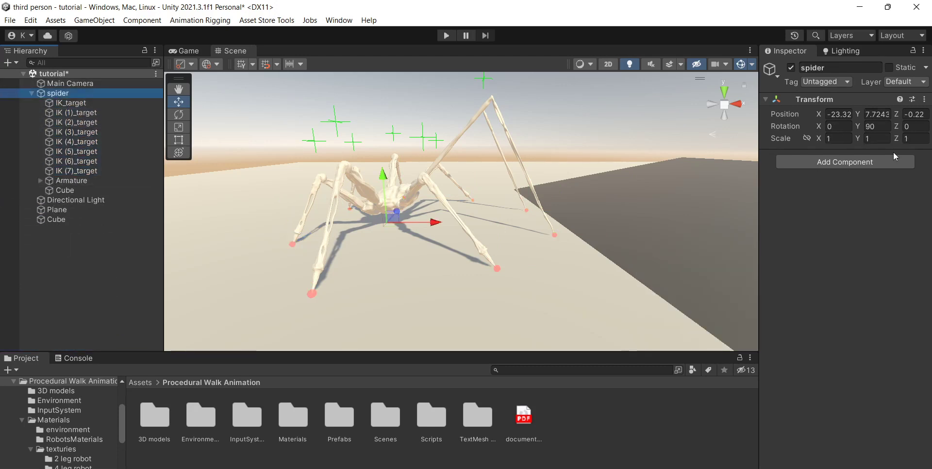
{"action": "left_click", "coordinate": [883, 163]}
{"action": "type", "text": "proce"}
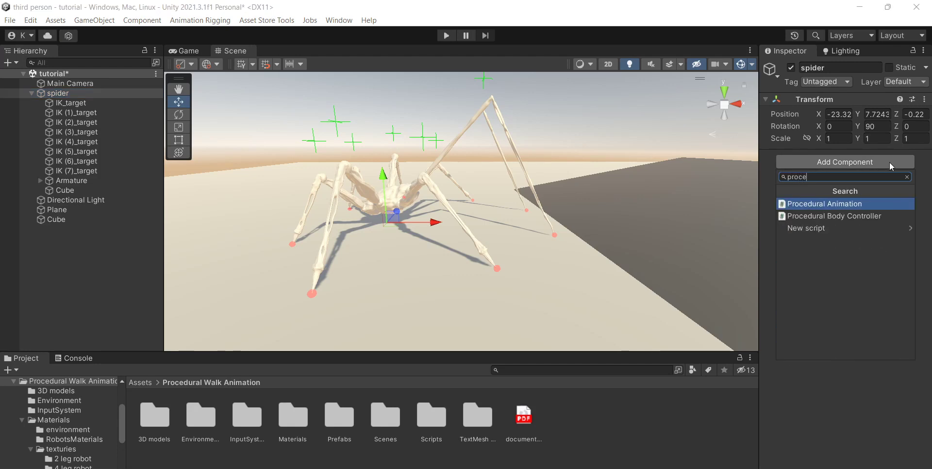
{"action": "left_click", "coordinate": [839, 205]}
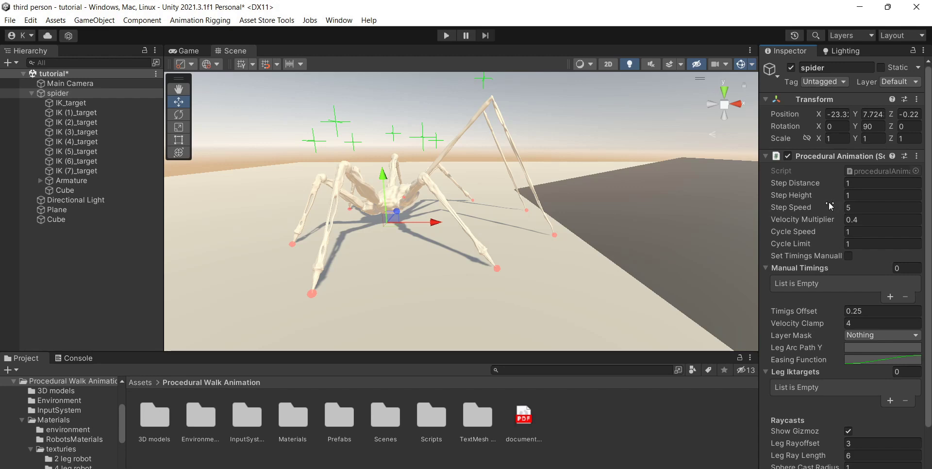
Fill the Leg Iktargets list of the Procedural Animation component with all eight IK targets
{"action": "scroll", "coordinate": [831, 207], "scroll_direction": "down", "scroll_amount": 3}
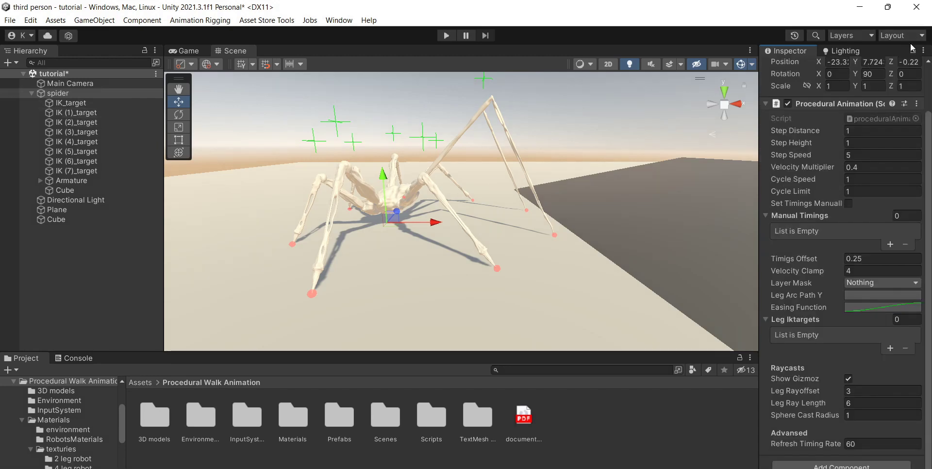
{"action": "left_click", "coordinate": [73, 102]}
{"action": "left_click", "coordinate": [87, 171], "text": "shift"}
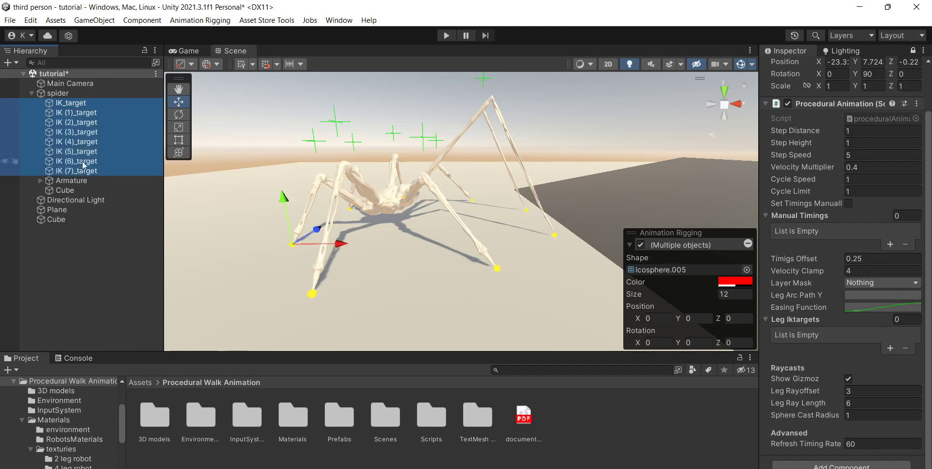
{"action": "left_click_drag", "start_coordinate": [484, 256], "coordinate": [827, 321]}
Set the Procedural Animation component's Layer Mask to Ground
{"action": "scroll", "coordinate": [837, 319], "scroll_direction": "down", "scroll_amount": 5}
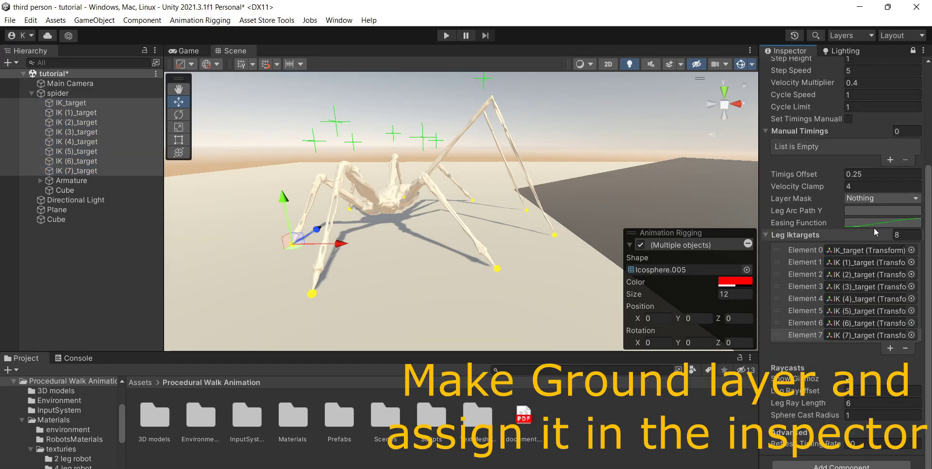
{"action": "left_click", "coordinate": [882, 198]}
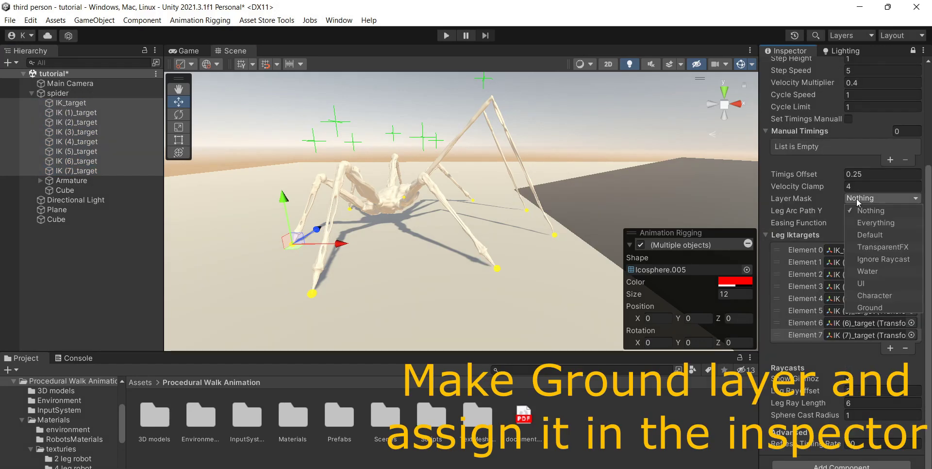
{"action": "left_click", "coordinate": [869, 308]}
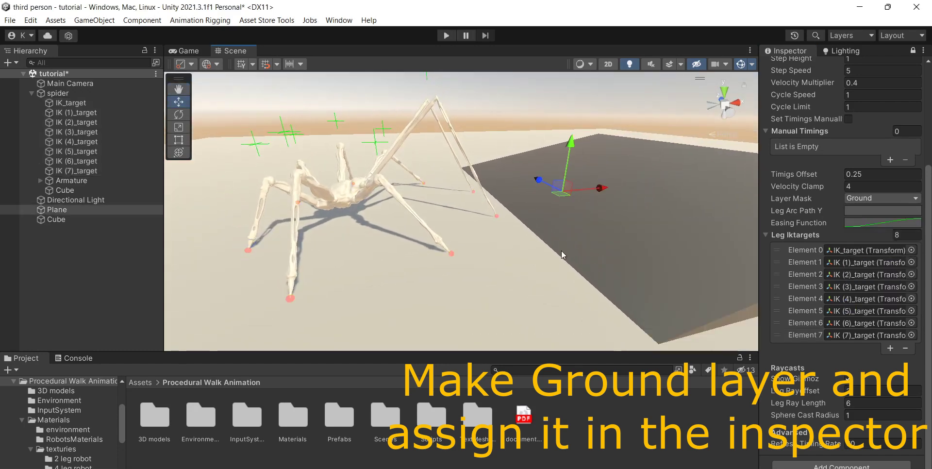
Assign the Plane and the scene's ground Cube to the Ground layer
{"action": "left_click", "coordinate": [563, 252], "text": "shift"}
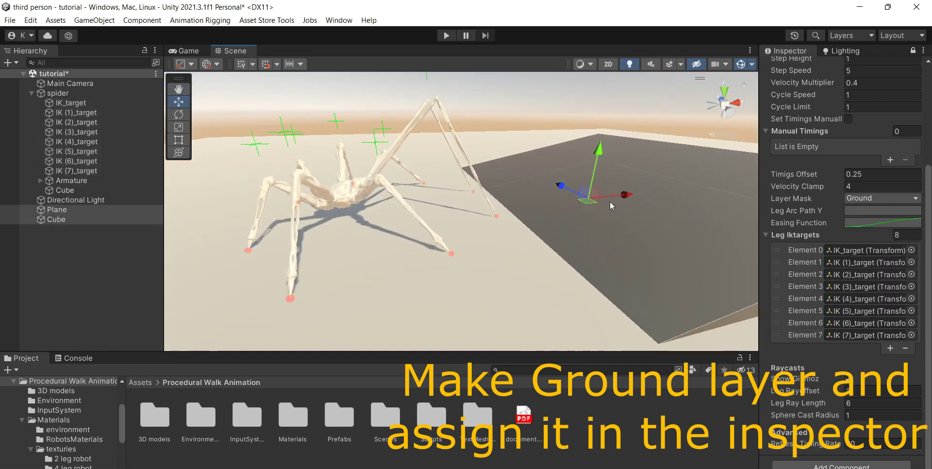
{"action": "left_click", "coordinate": [906, 81]}
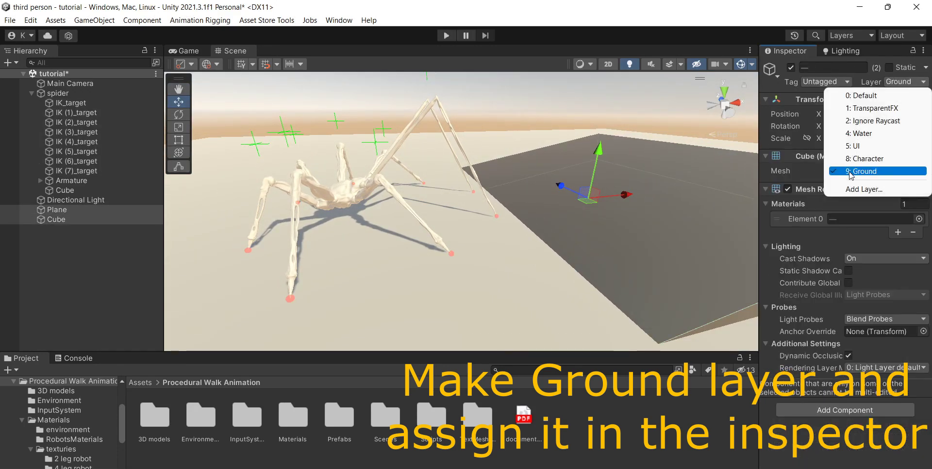
{"action": "left_click", "coordinate": [851, 170]}
Create an empty parent object for the spider and name it player
{"action": "left_click", "coordinate": [127, 94]}
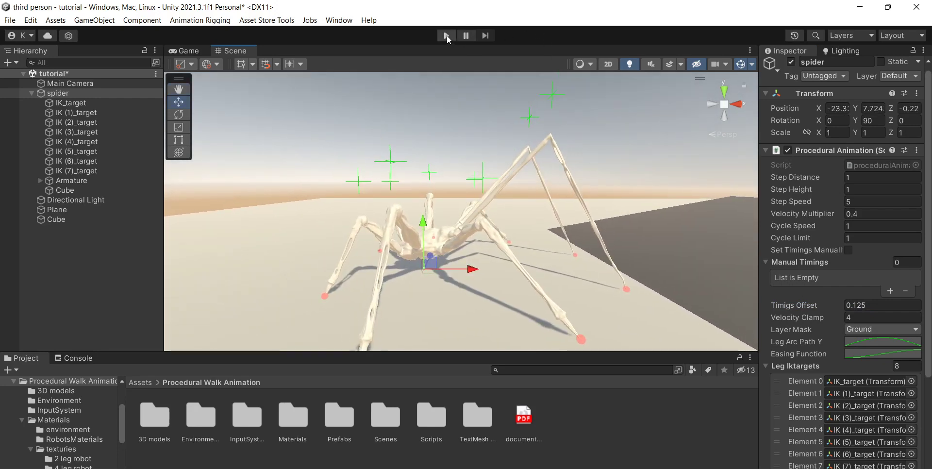
{"action": "right_click", "coordinate": [68, 92]}
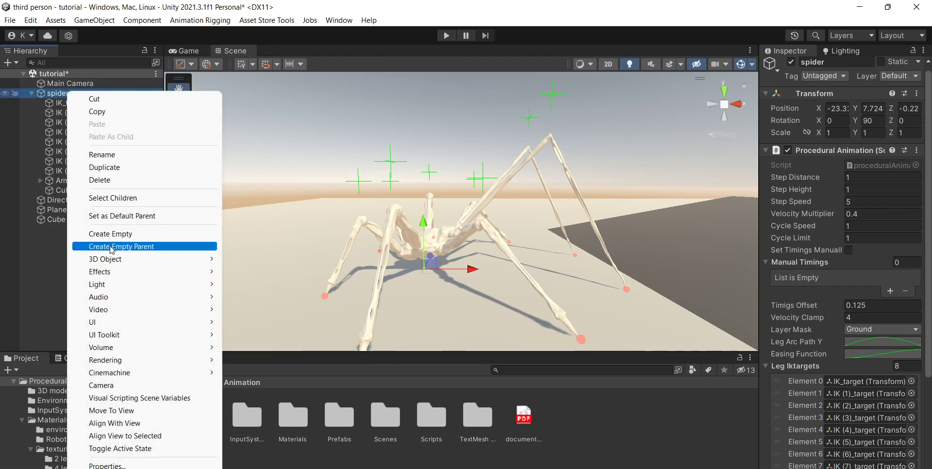
{"action": "left_click", "coordinate": [112, 247]}
{"action": "key", "text": "F2"}
{"action": "type", "text": "p"}
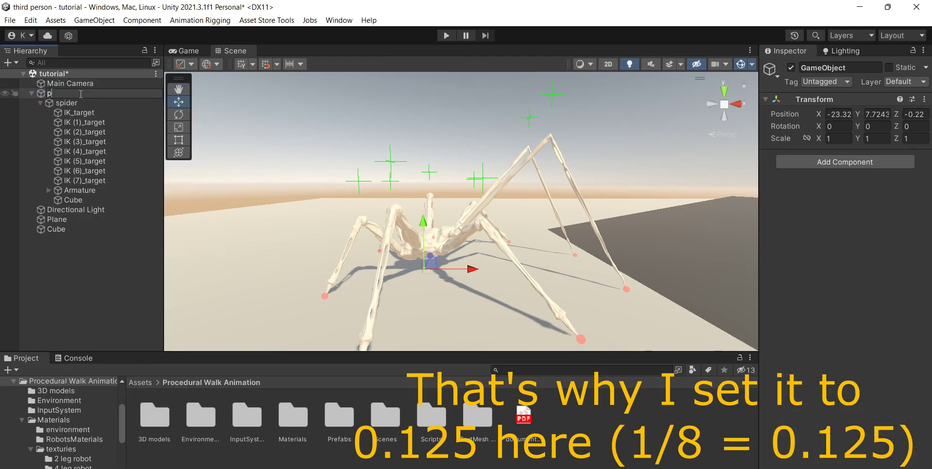
{"action": "type", "text": "layer"}
{"action": "key", "text": "Return"}
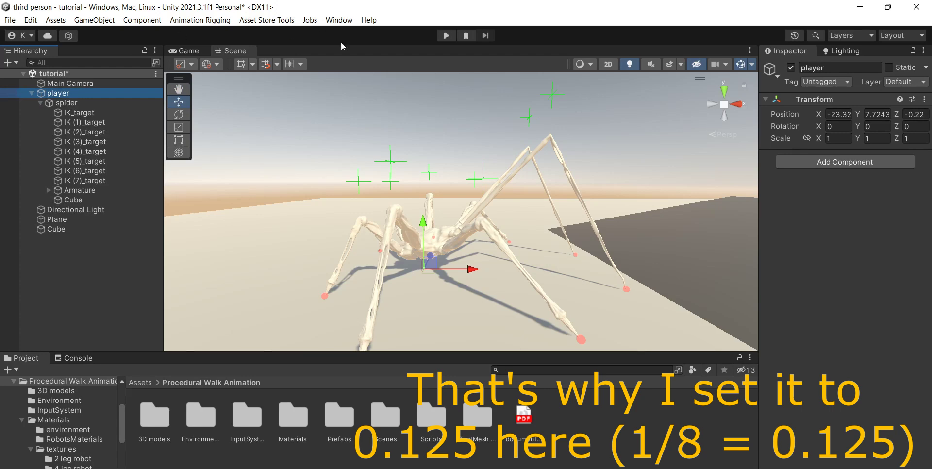
Run the scene and move the player object in the Scene view to test the leg stepping, and stop the run
{"action": "left_click", "coordinate": [442, 35]}
{"action": "left_click", "coordinate": [223, 53]}
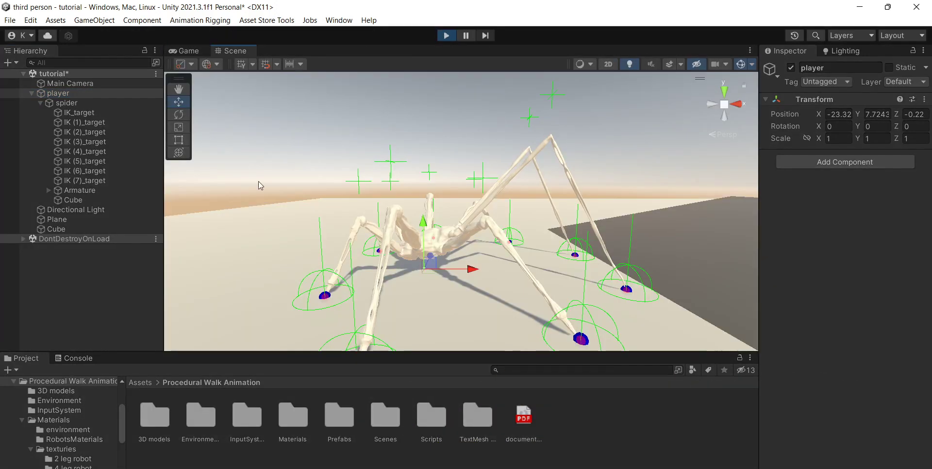
{"action": "left_click_drag", "start_coordinate": [498, 236], "coordinate": [488, 252]}
{"action": "left_click", "coordinate": [446, 35]}
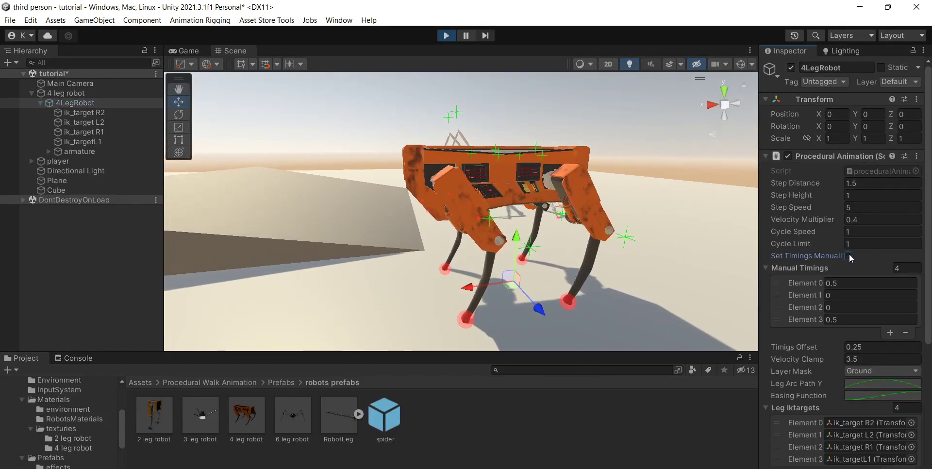
Enable Set Timings Manually on the 4LegRobot's Procedural Animation component and review its four Manual Timings elements
{"action": "left_click", "coordinate": [841, 319]}
{"action": "left_click", "coordinate": [833, 295]}
{"action": "left_click", "coordinate": [833, 307]}
{"action": "left_click", "coordinate": [819, 284]}
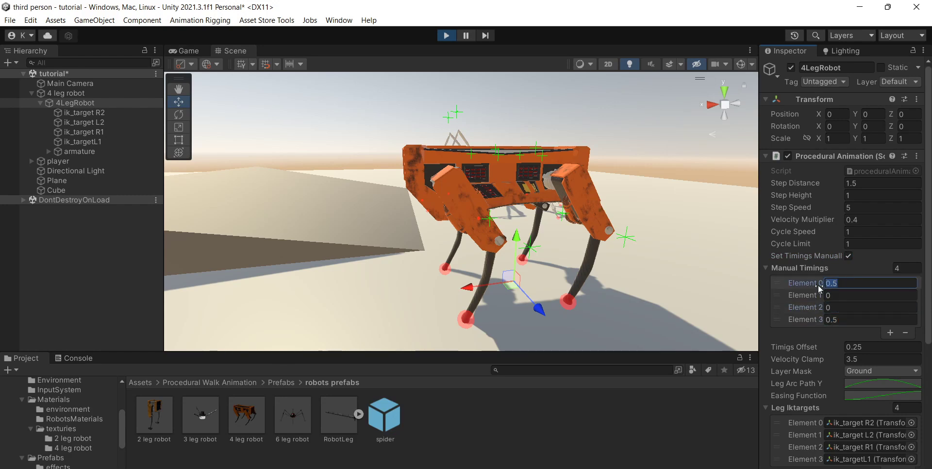
Examine which legs the first and fourth Leg Iktargets entries control by selecting ik_target R2 and ik_targetL1
{"action": "scroll", "coordinate": [805, 285], "scroll_direction": "down", "scroll_amount": 3}
{"action": "left_click", "coordinate": [854, 360]}
{"action": "left_click", "coordinate": [113, 113]}
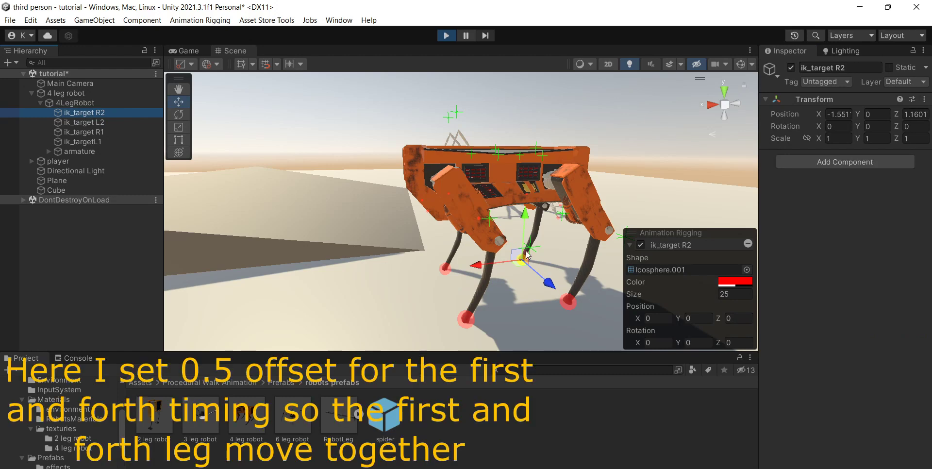
{"action": "left_click", "coordinate": [93, 102]}
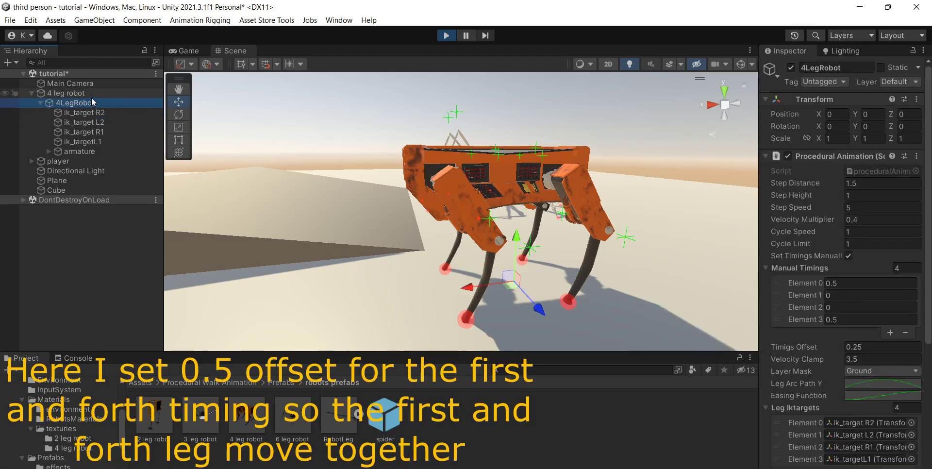
{"action": "left_click", "coordinate": [866, 459]}
{"action": "left_click", "coordinate": [83, 141]}
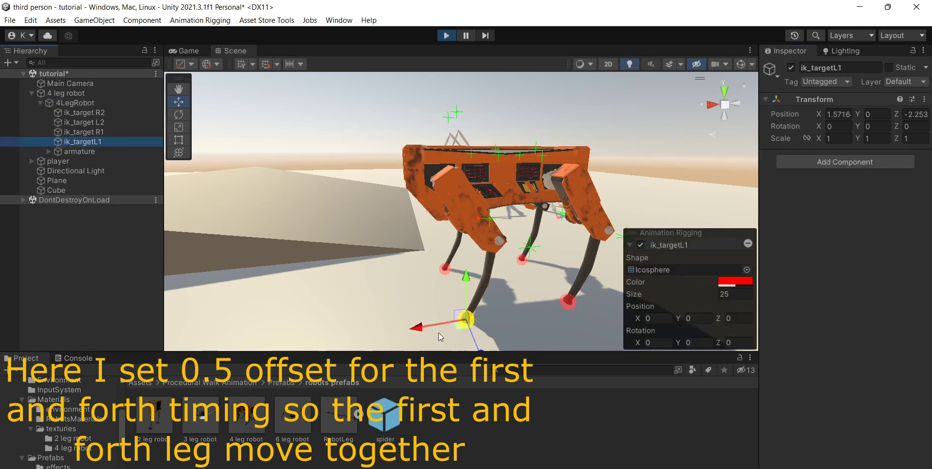
Move the 4 leg robot parent object along the ground in the Scene view to test its manual leg timings
{"action": "left_click", "coordinate": [181, 50]}
{"action": "left_click", "coordinate": [242, 50]}
{"action": "left_click", "coordinate": [82, 93]}
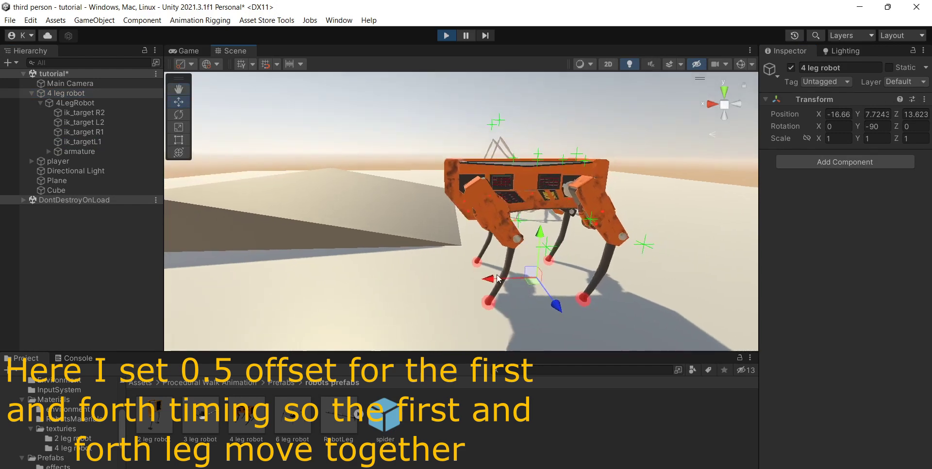
{"action": "left_click_drag", "start_coordinate": [461, 275], "coordinate": [521, 275]}
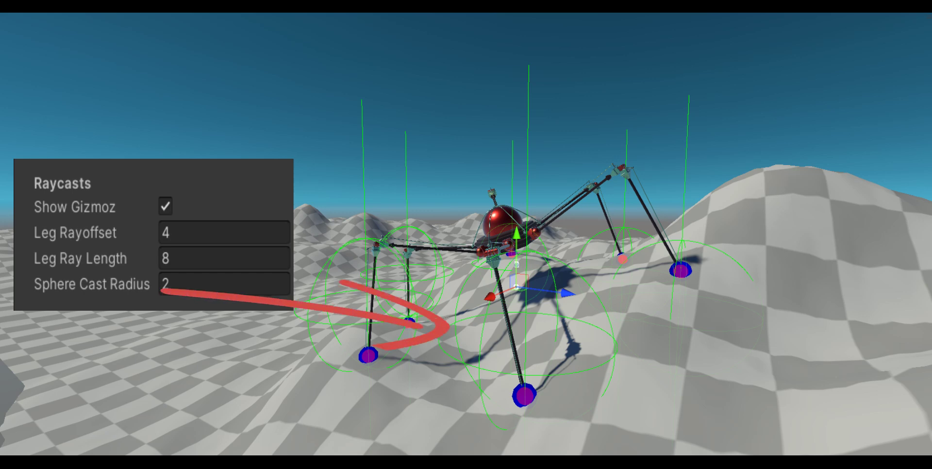
{"action": "left_click_drag", "start_coordinate": [367, 347], "coordinate": [344, 350]}
{"action": "mouse_move", "coordinate": [163, 252]}
{"action": "left_mouse_down"}
{"action": "mouse_move", "coordinate": [285, 208]}
{"action": "mouse_move", "coordinate": [490, 163]}
{"action": "left_mouse_up"}
{"action": "mouse_move", "coordinate": [369, 146]}
{"action": "left_mouse_down"}
{"action": "mouse_move", "coordinate": [489, 140]}
{"action": "mouse_move", "coordinate": [412, 234]}
{"action": "left_mouse_up"}
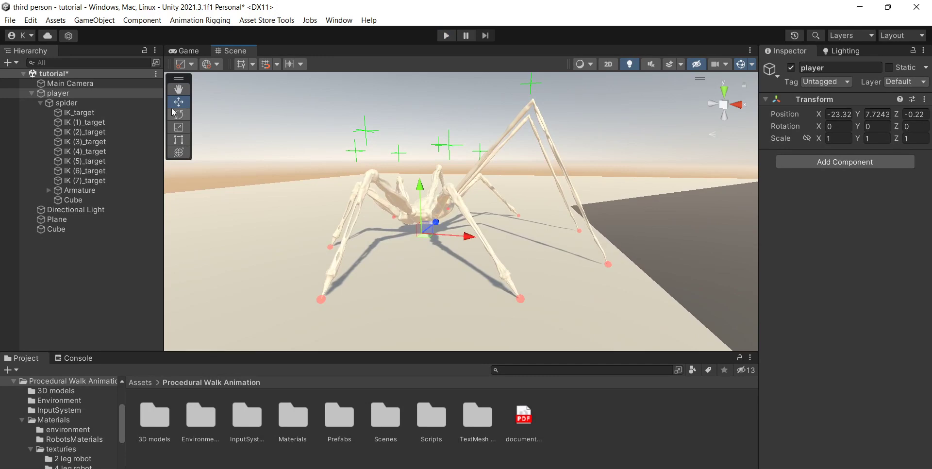
Add the Procedural Body Controller script to the spider's Armature and assign the spider object as its Procedural Animation reference
{"action": "left_click", "coordinate": [66, 103]}
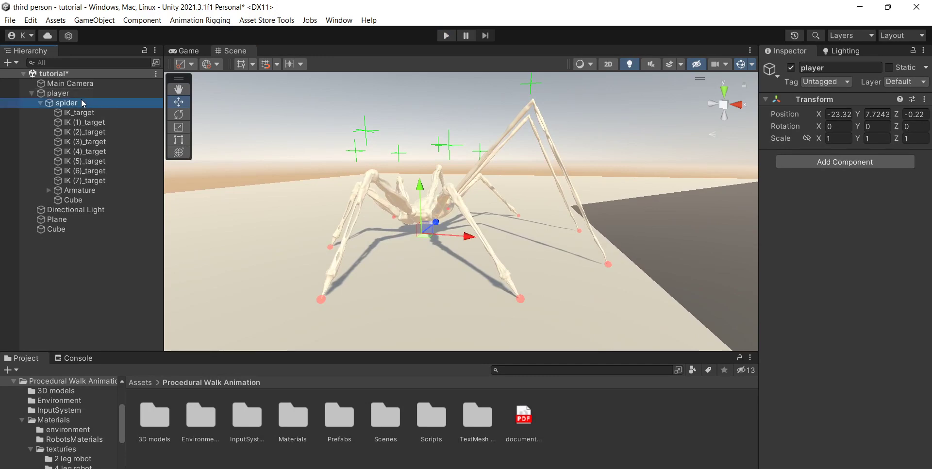
{"action": "left_click", "coordinate": [78, 190]}
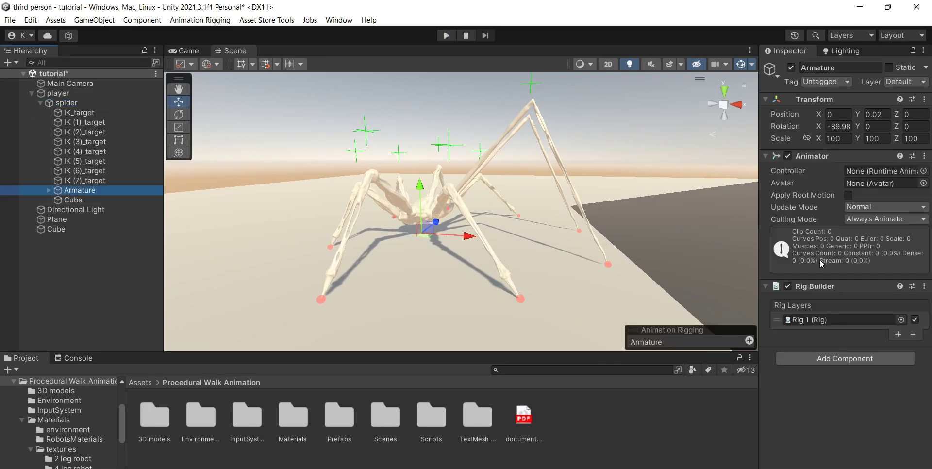
{"action": "left_click", "coordinate": [839, 359]}
{"action": "left_click", "coordinate": [843, 350]}
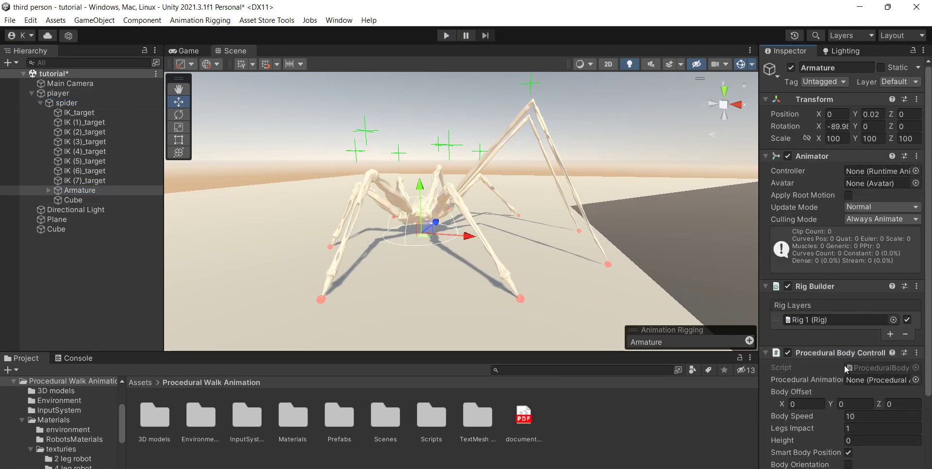
{"action": "scroll", "coordinate": [844, 365], "scroll_direction": "down", "scroll_amount": 3}
{"action": "left_click_drag", "start_coordinate": [88, 107], "coordinate": [898, 292]}
Run the scene and move the player object along its X axis on flat ground to test the body motion
{"action": "key", "text": "ctrl+p"}
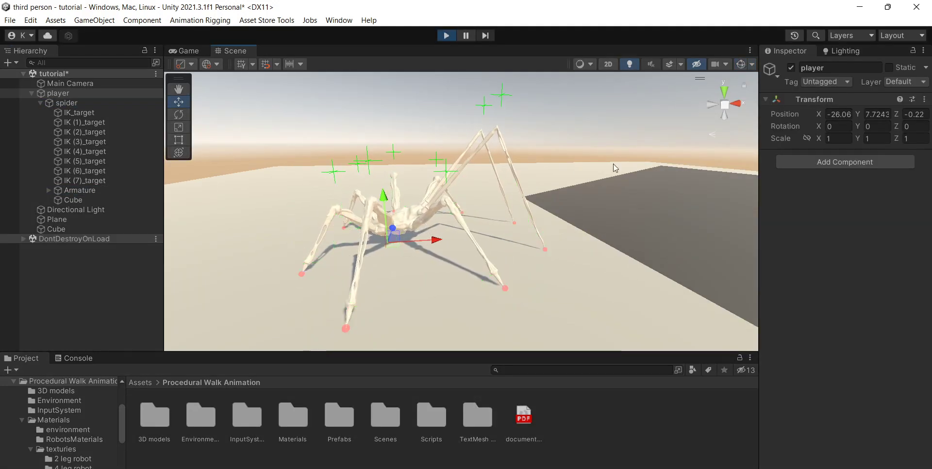
{"action": "right_click_drag", "start_coordinate": [423, 246], "coordinate": [438, 240]}
{"action": "left_click_drag", "start_coordinate": [454, 230], "coordinate": [477, 261]}
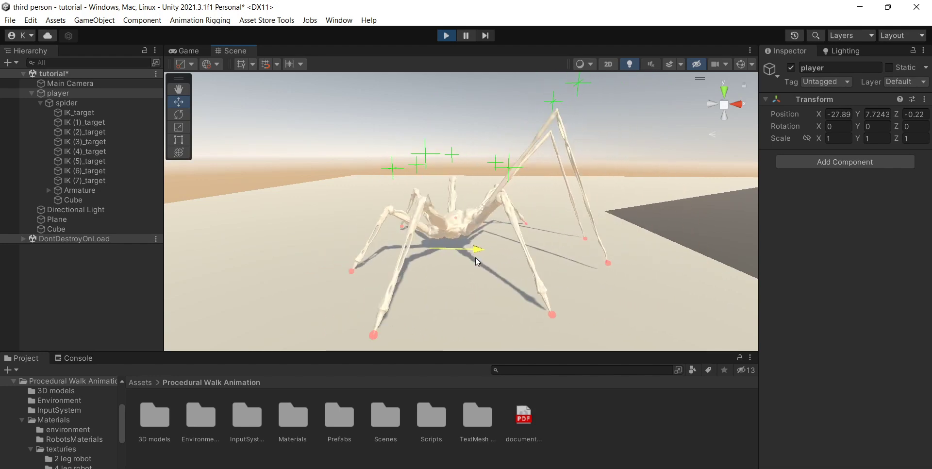
Move the player object along X past the ramp cube to about X 11.5 to test walking over uneven ground
{"action": "left_click", "coordinate": [91, 104]}
{"action": "left_click_drag", "start_coordinate": [542, 214], "coordinate": [552, 207], "text": "alt"}
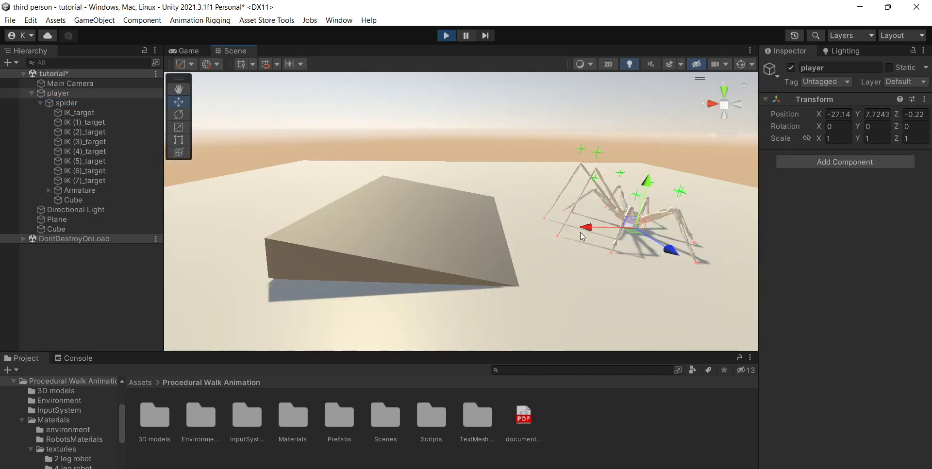
{"action": "left_click_drag", "start_coordinate": [582, 236], "coordinate": [263, 213]}
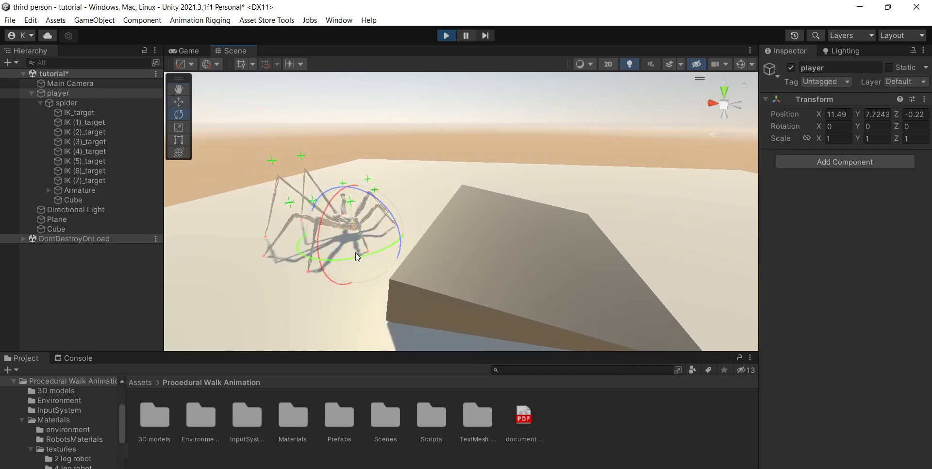